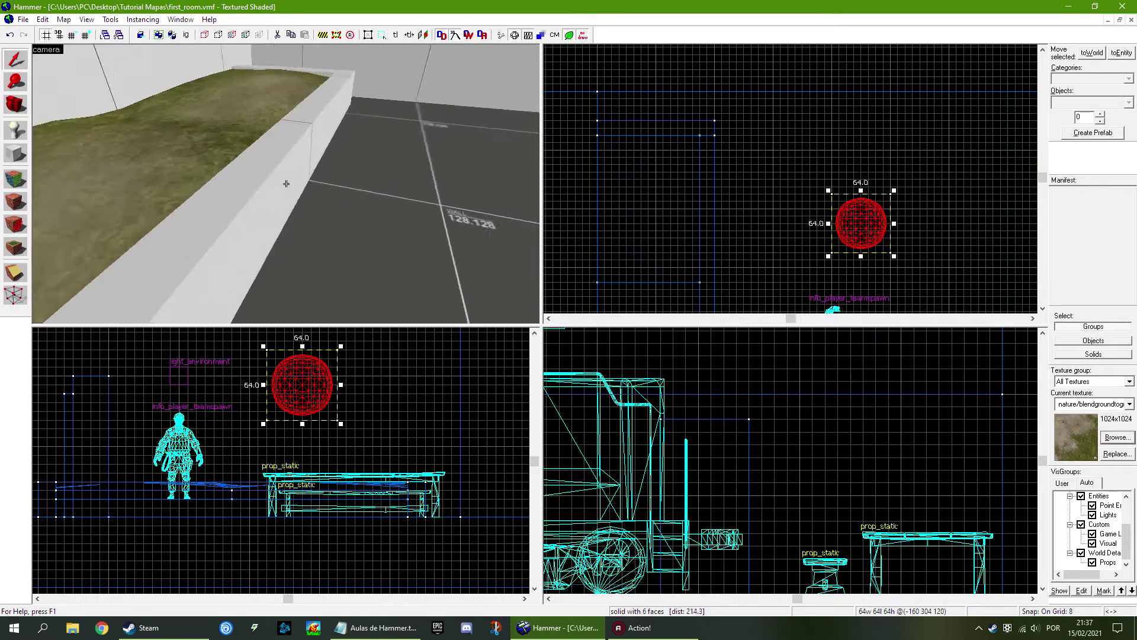
Step: Select the whole grass planter: its nodraw base, the surrounding border walls and both grass displacement surfaces
key(z)
click(327, 153)
key(z)
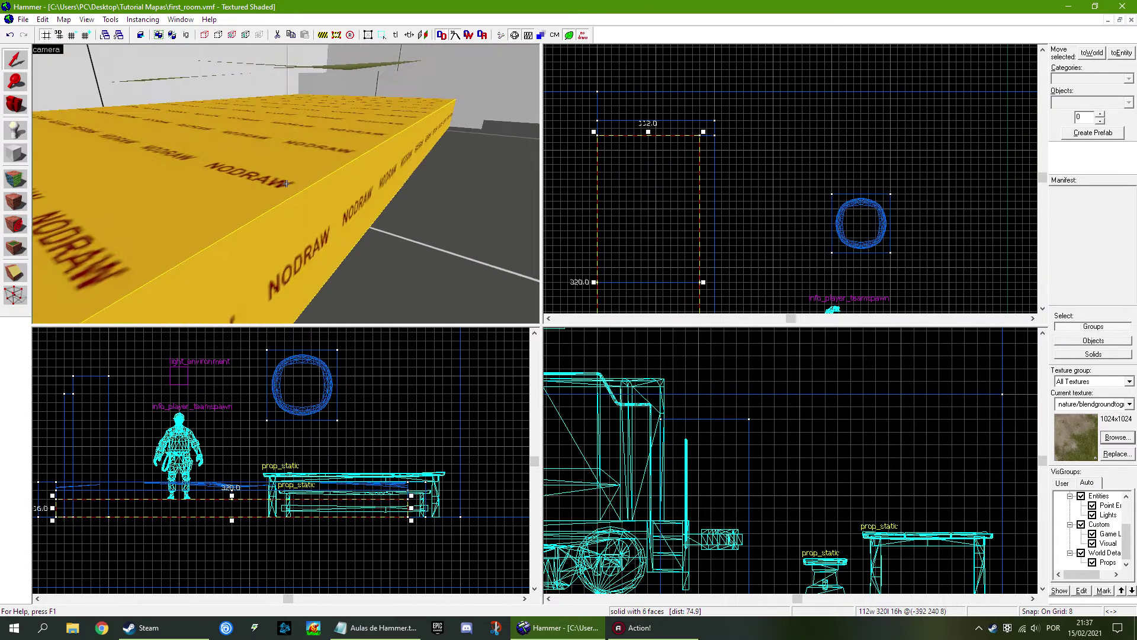
key(s)
key(w)
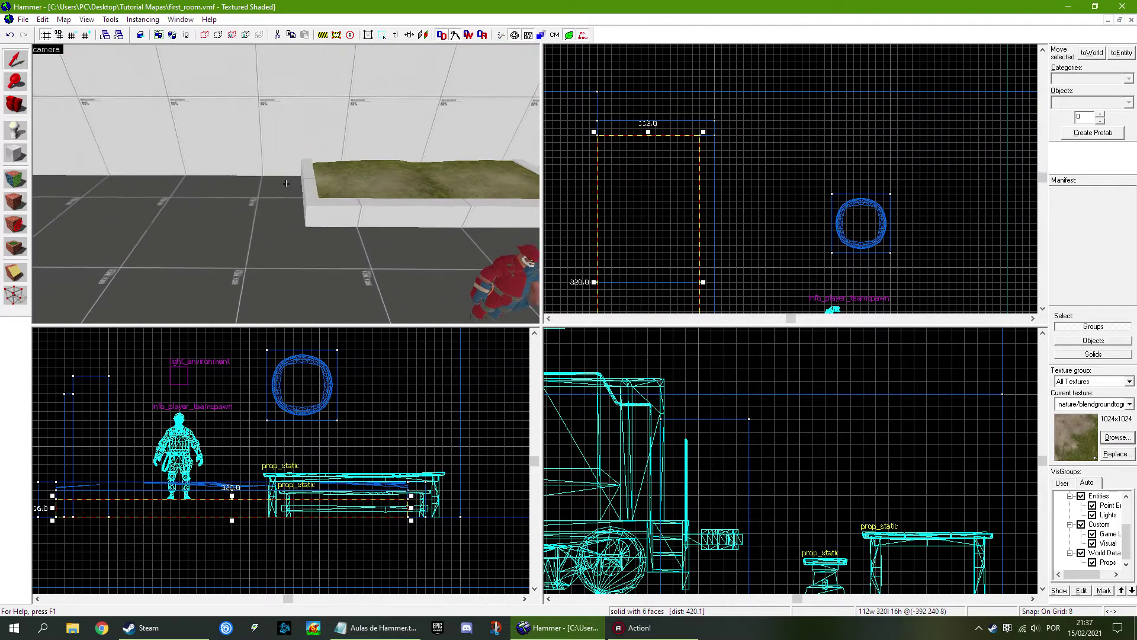
key(d)
key(z)
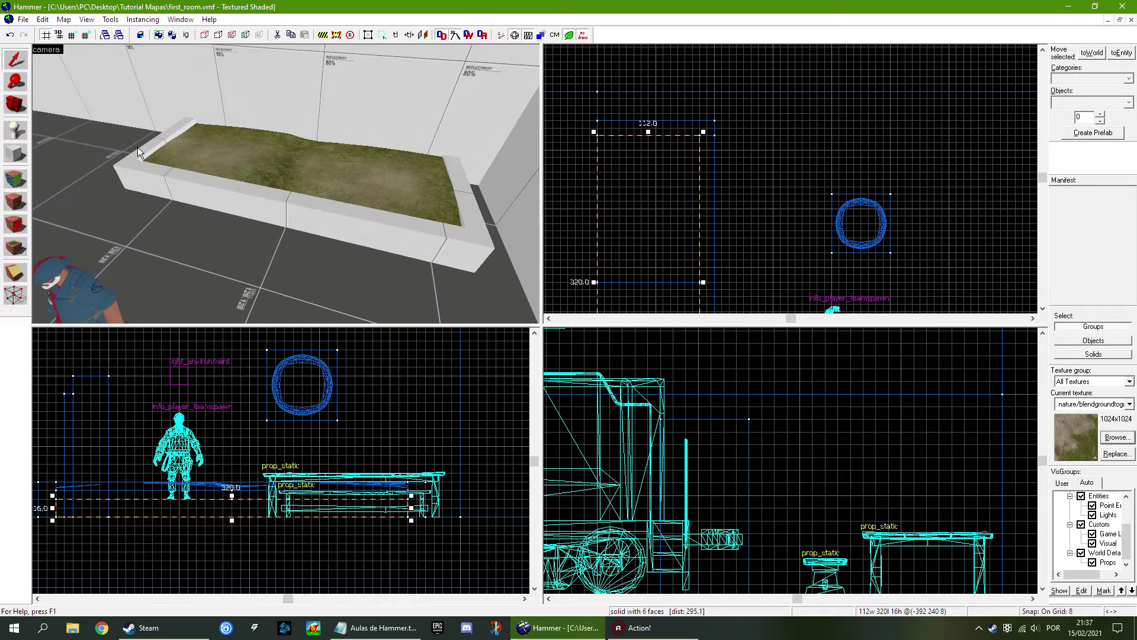
ctrl+click(153, 173)
ctrl+click(448, 202)
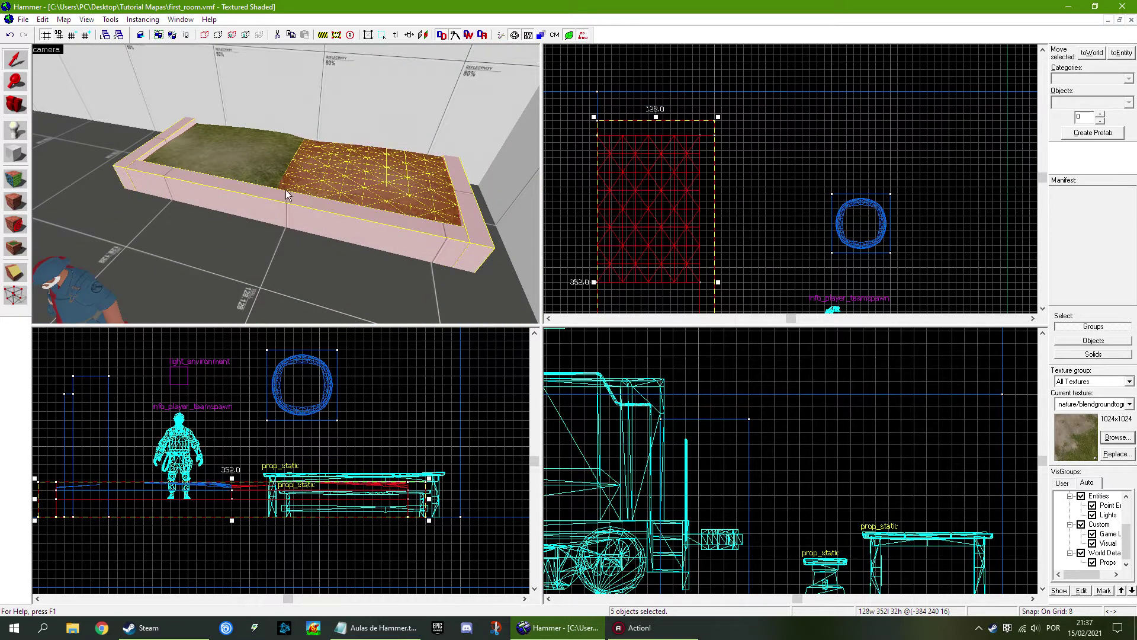
scroll(238, 195, up, 5)
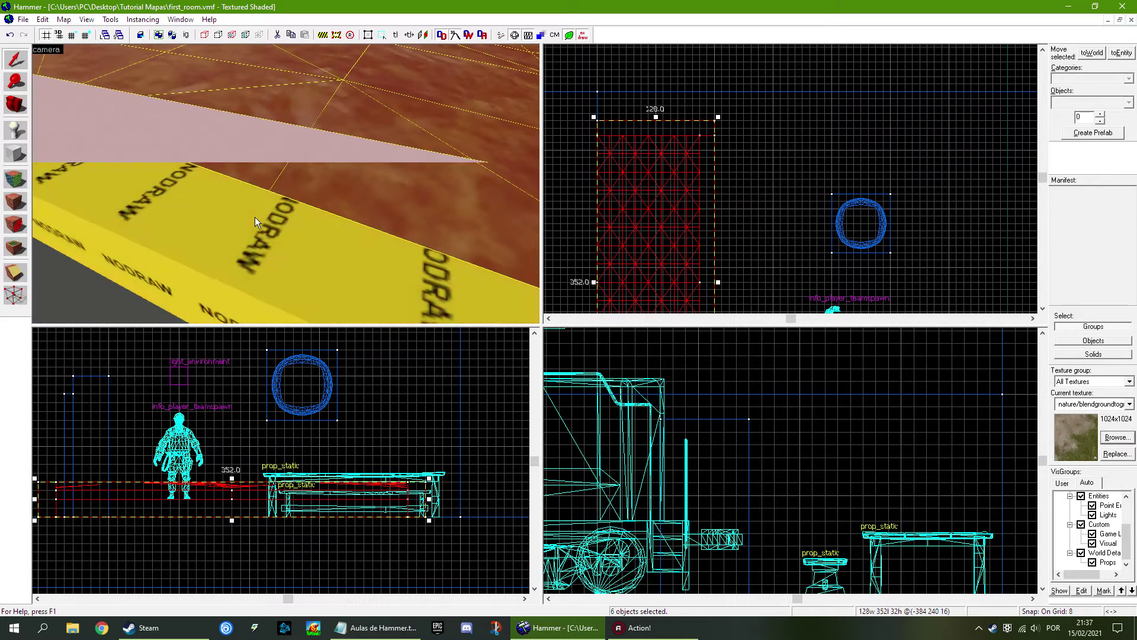
scroll(239, 220, down, 8)
ctrl+click(286, 188)
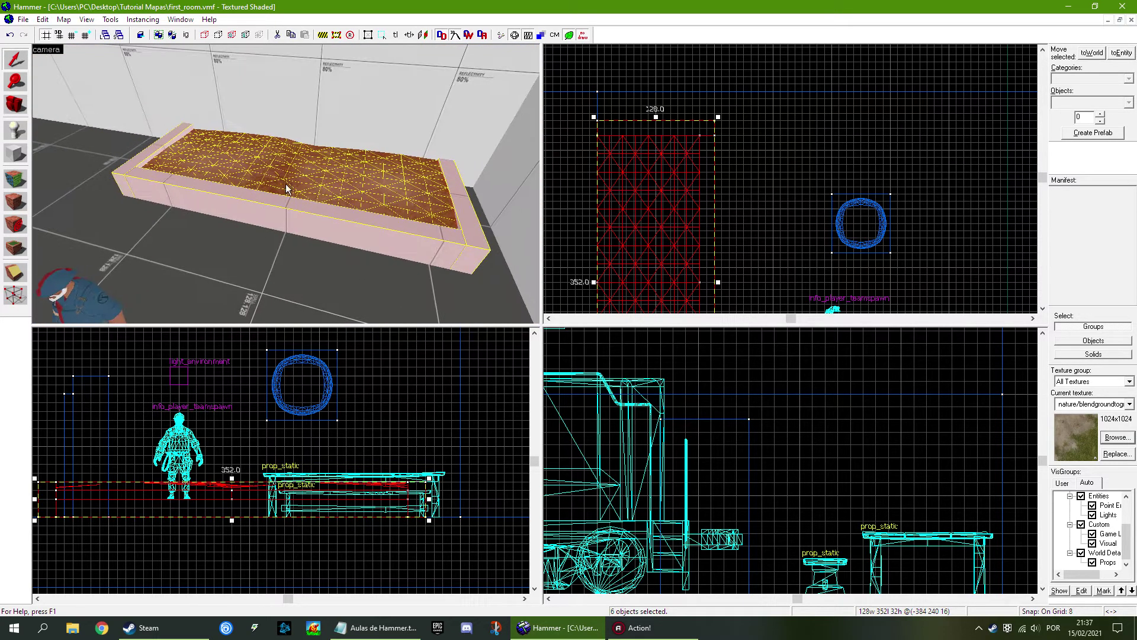
Step: Place a copy of the selected planter farther along the wall, toward the locomotive
scroll(711, 100, down, 7)
scroll(701, 133, up, 4)
drag(716, 99, 715, 288)
key(z)
key(w)
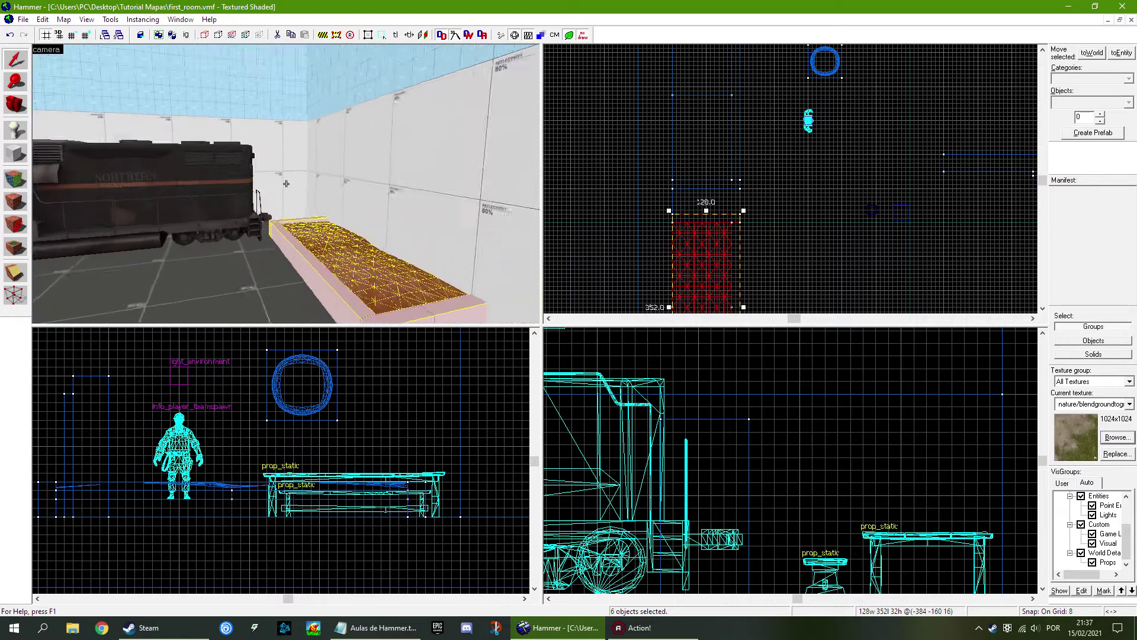
Step: Move the copied planter along the wall until its end border meets the original planter's end border
scroll(286, 184, down, 3)
scroll(721, 215, down, 2)
scroll(721, 216, up, 5)
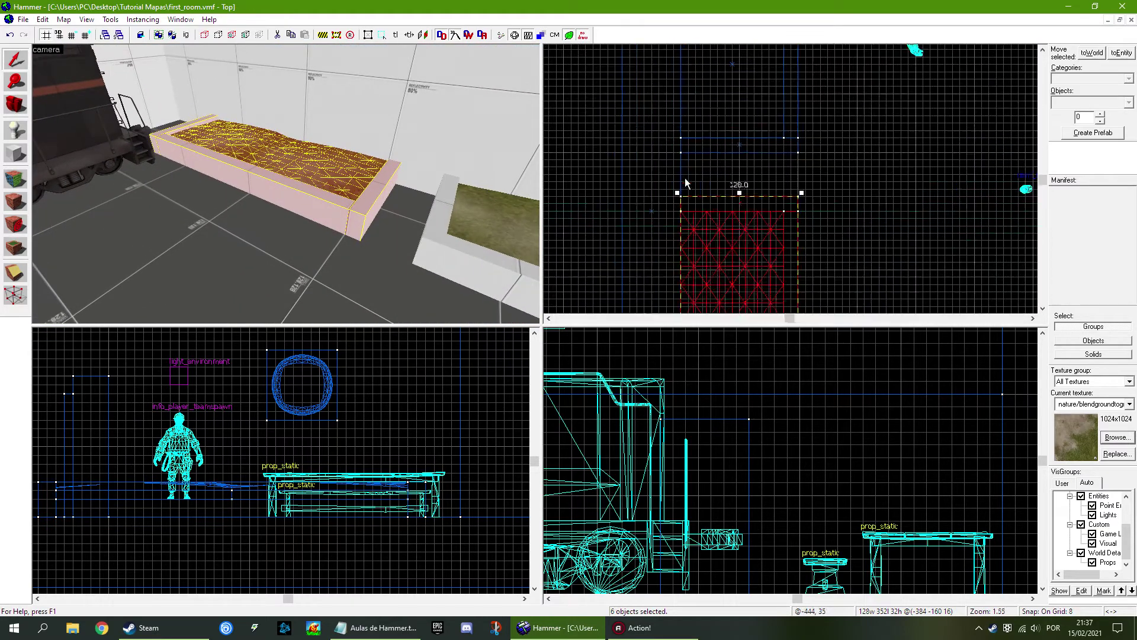
drag(721, 216, 728, 191)
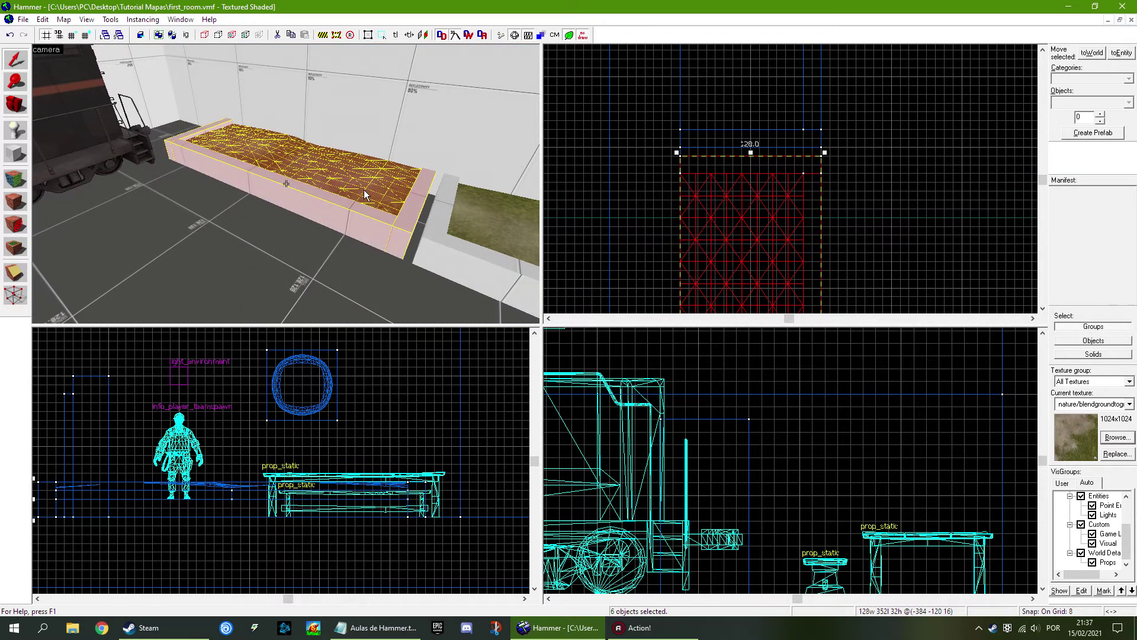
key(z)
key(a)
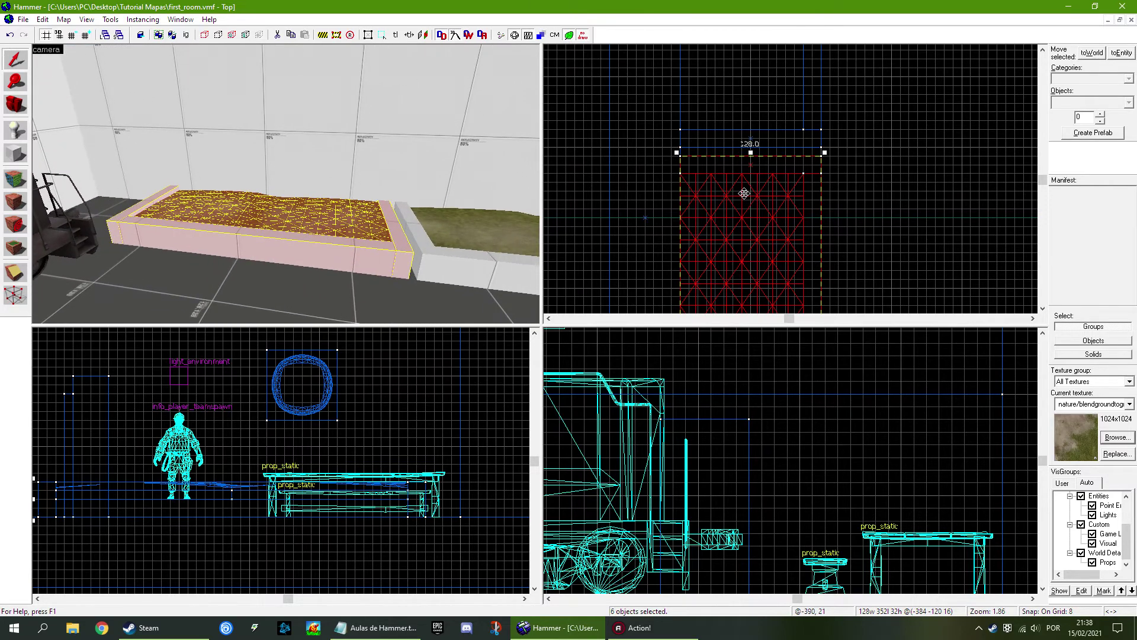
drag(744, 193, 745, 184)
scroll(287, 183, up, 5)
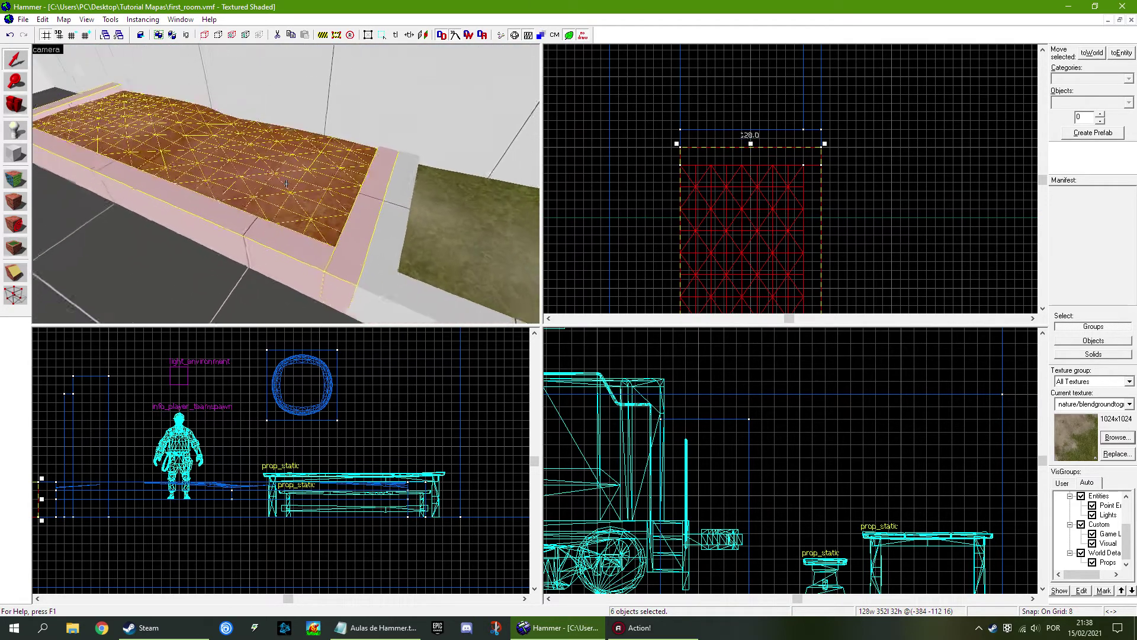
Step: Destroy the displacements on the copied planter's two grass surfaces
scroll(286, 184, down, 3)
click(282, 175)
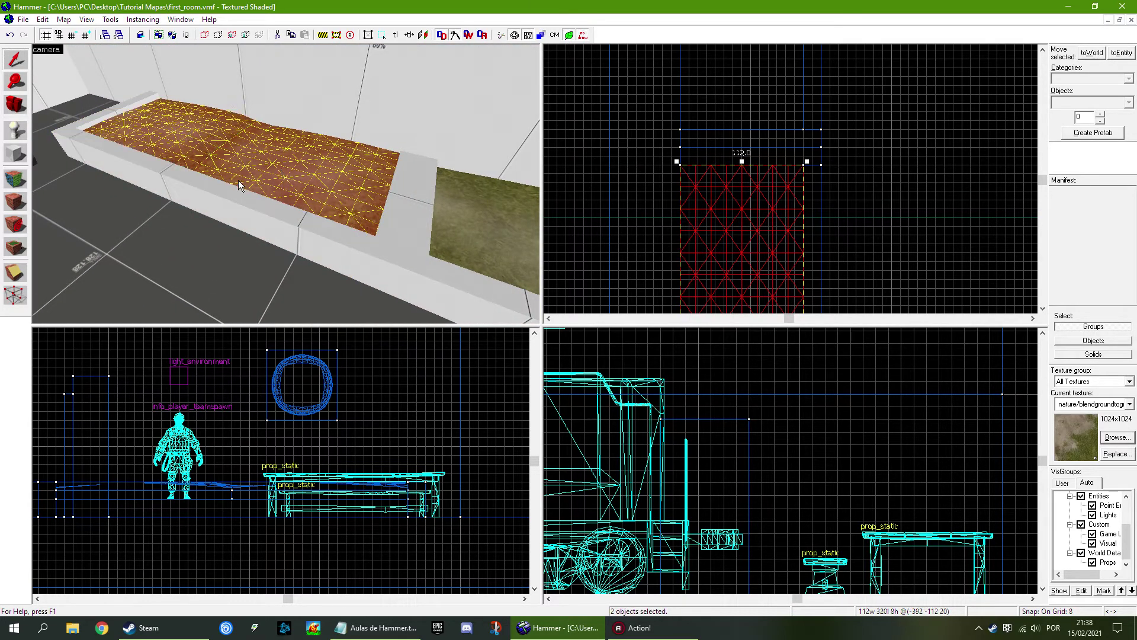
key(shift+a)
click(944, 418)
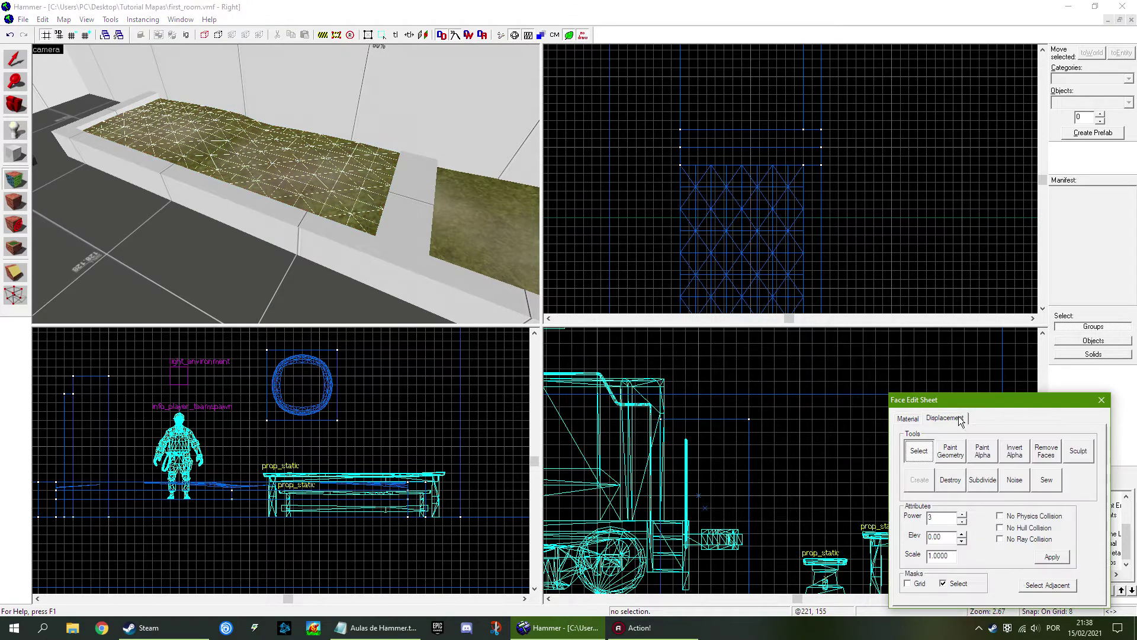
click(957, 482)
click(1100, 399)
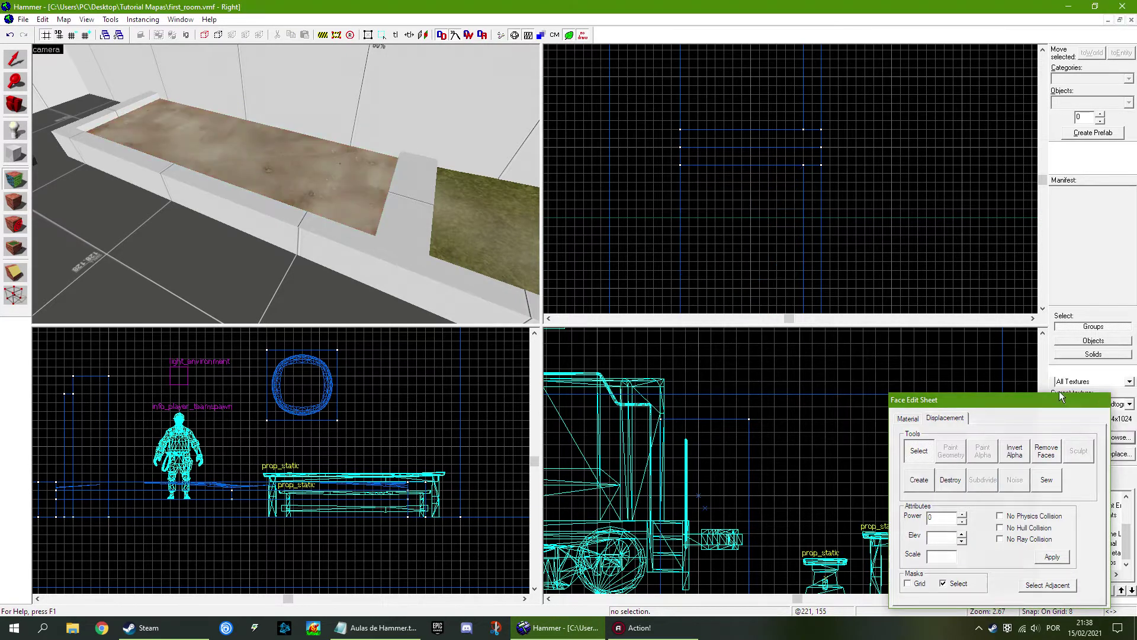
Step: Select the two flat ground faces inside the copied planter for material editing
key(z)
key(a)
scroll(287, 184, down, 2)
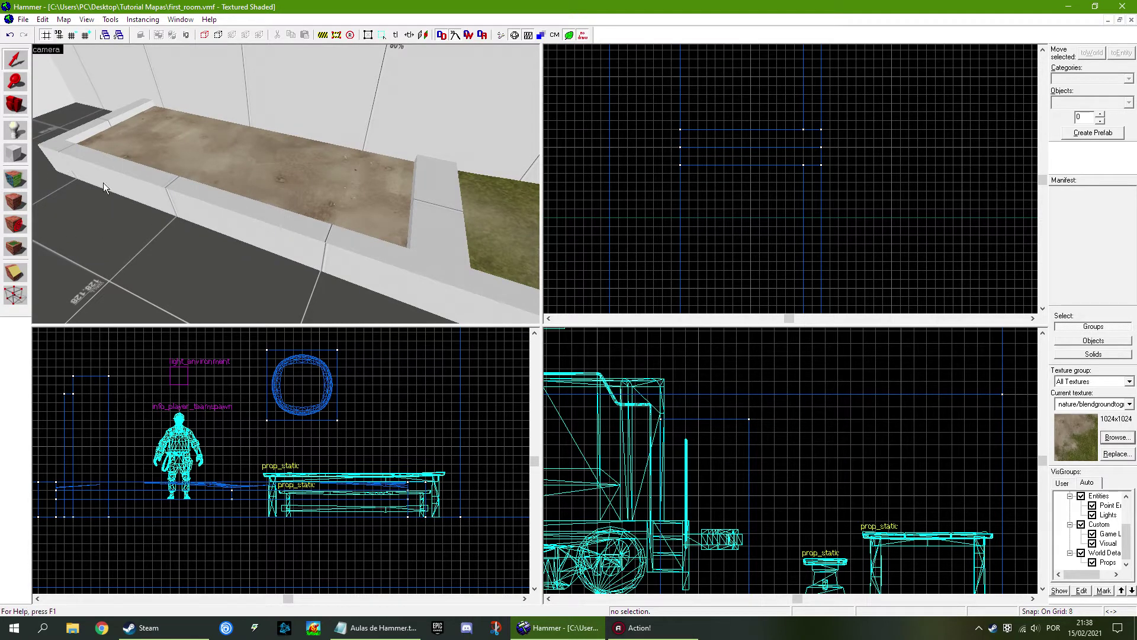
click(16, 179)
click(950, 419)
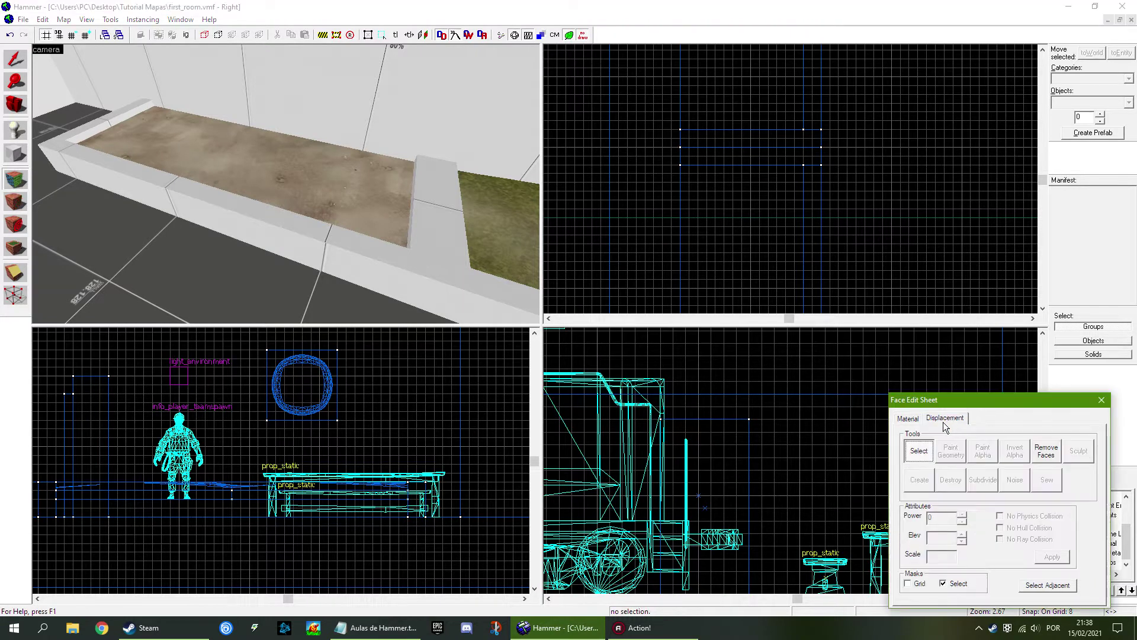
click(910, 418)
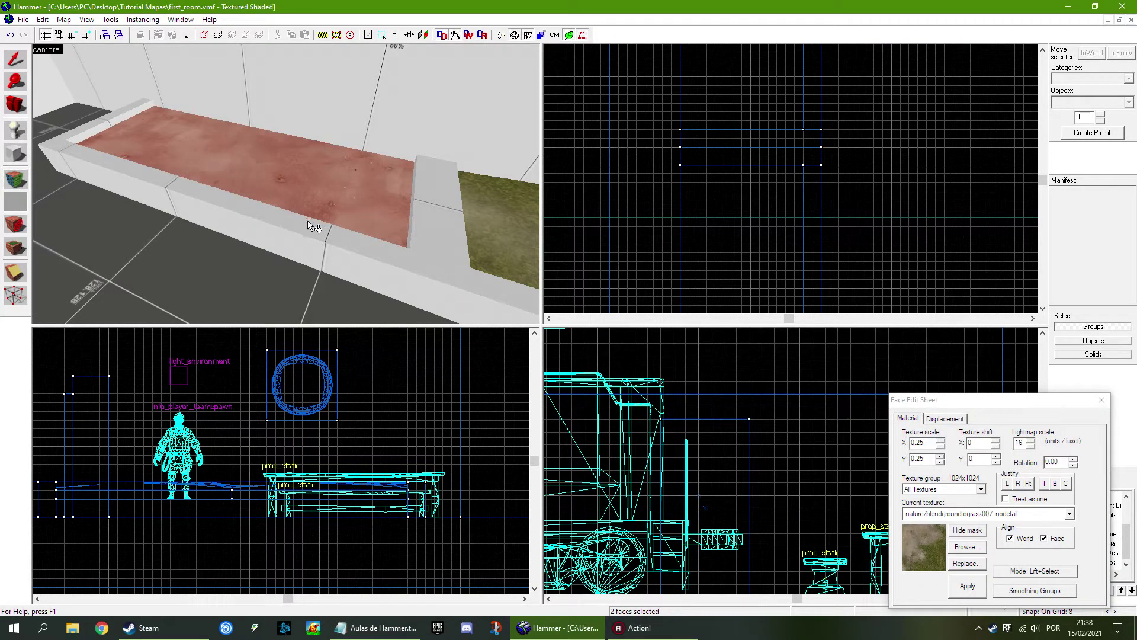
key(z)
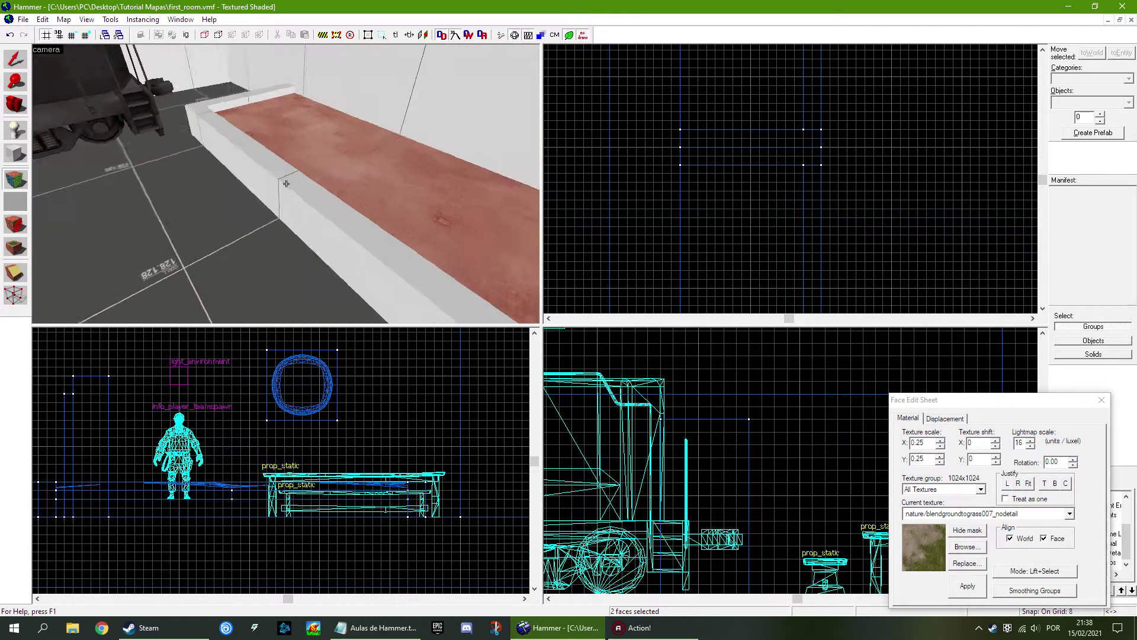
key(w)
key(w)
key(z)
click(331, 127)
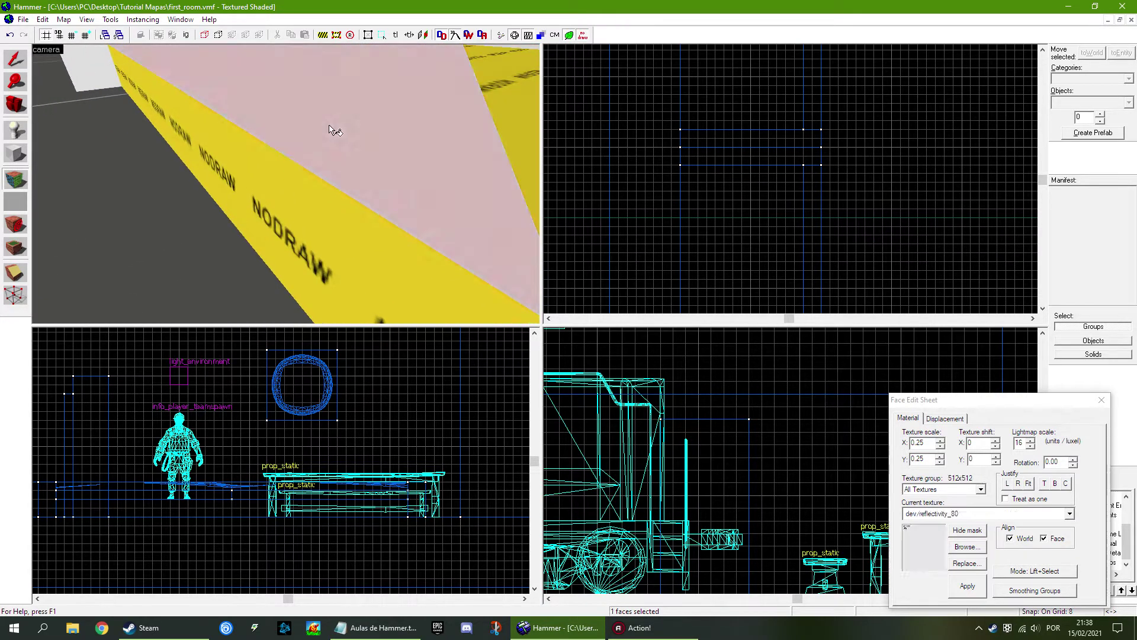
key(z)
key(z)
click(279, 157)
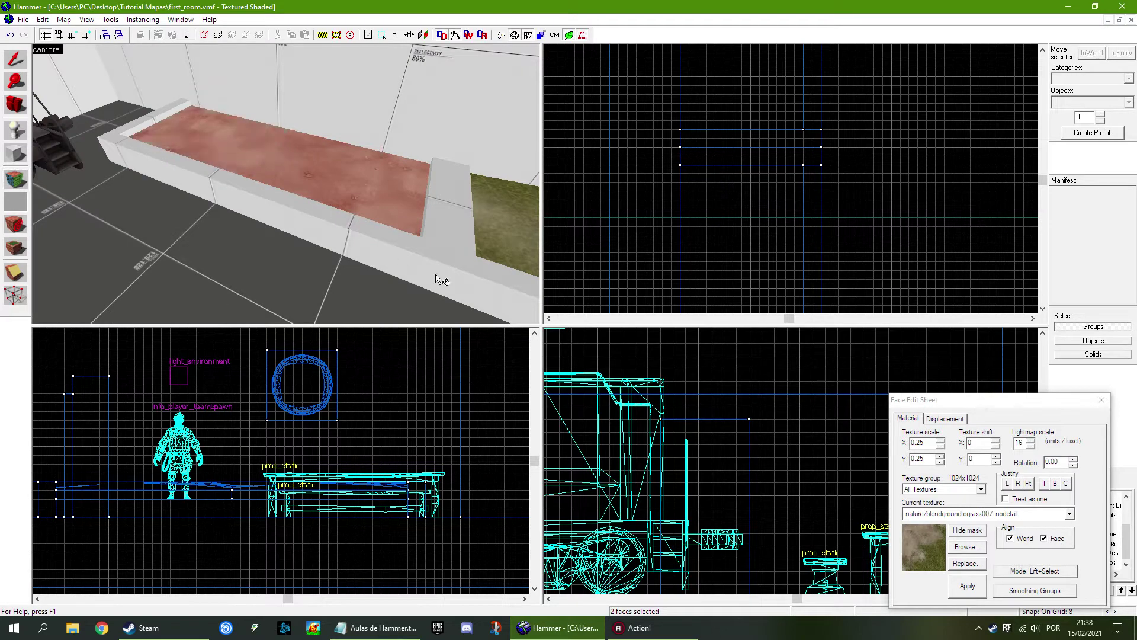
Step: Apply the texture water/water_island_dx80 to the copied planter's two ground faces, filtering the textures by "water"
key(z)
key(w)
key(z)
click(961, 418)
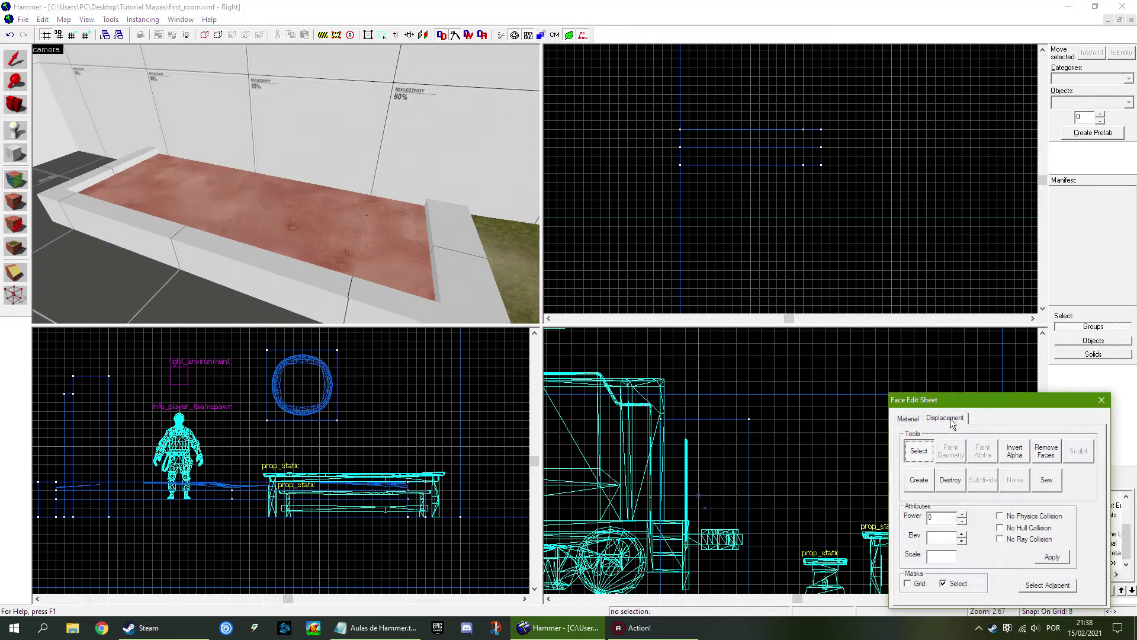
click(908, 418)
click(967, 547)
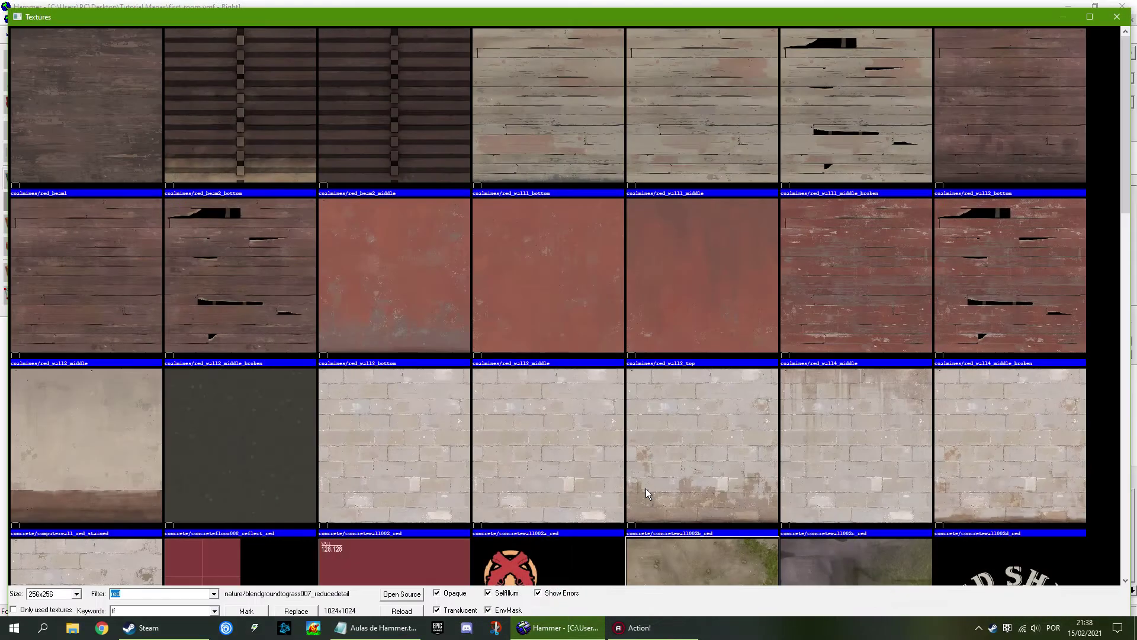
text(water)
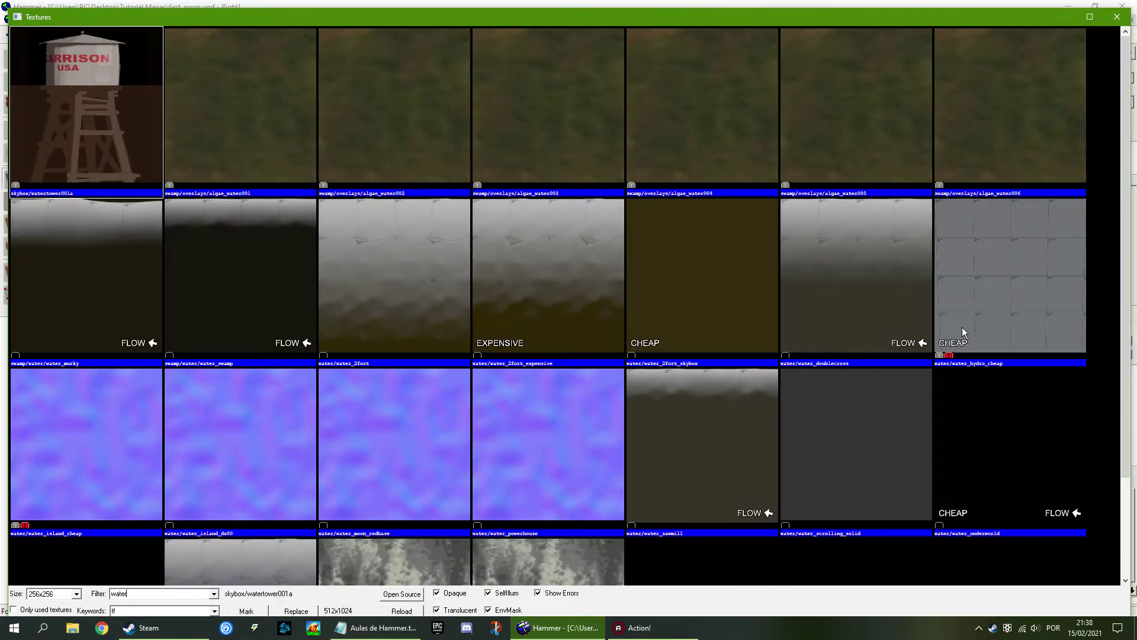
scroll(574, 314, down, 2)
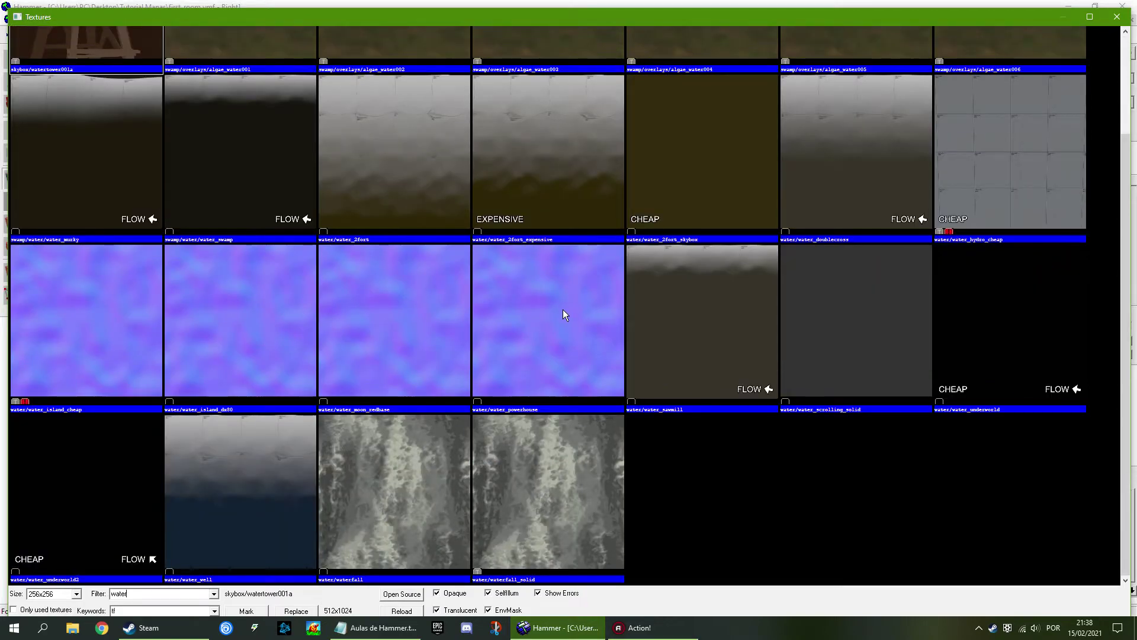
double_click(215, 343)
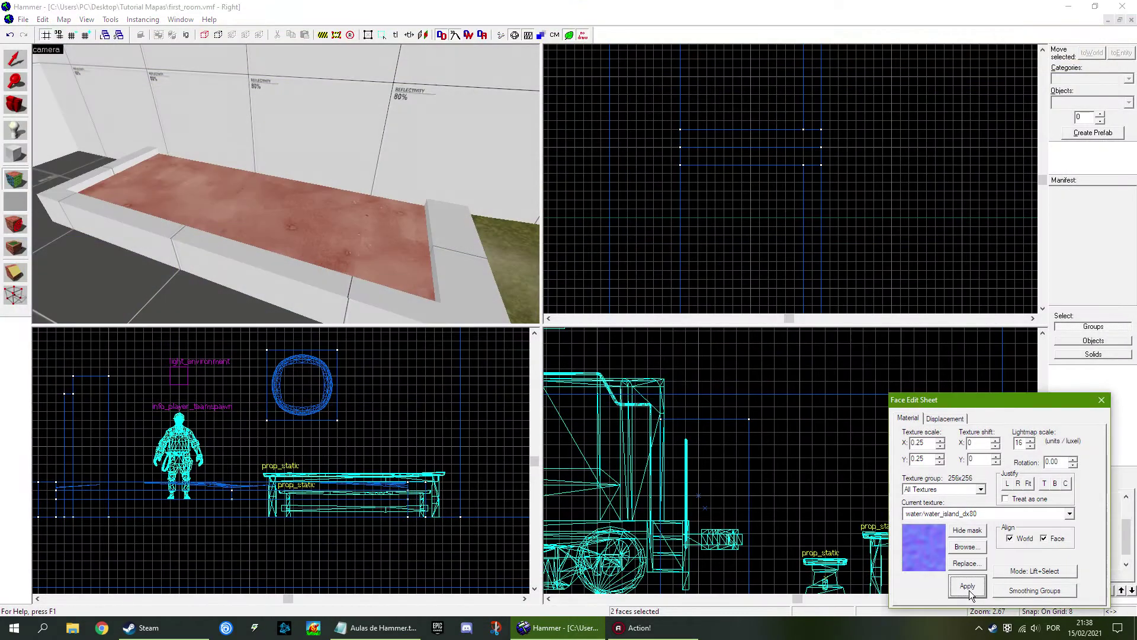
click(470, 261)
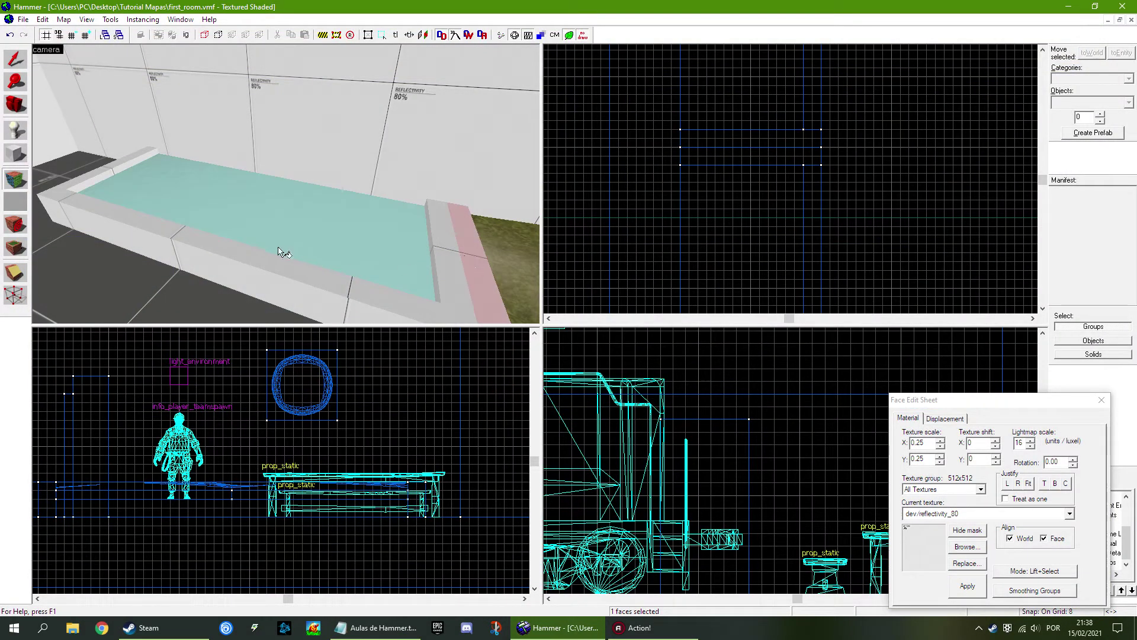
click(1101, 399)
Step: Examine the new water surface and the sides of the solids beneath it from several angles
key(z)
key(w)
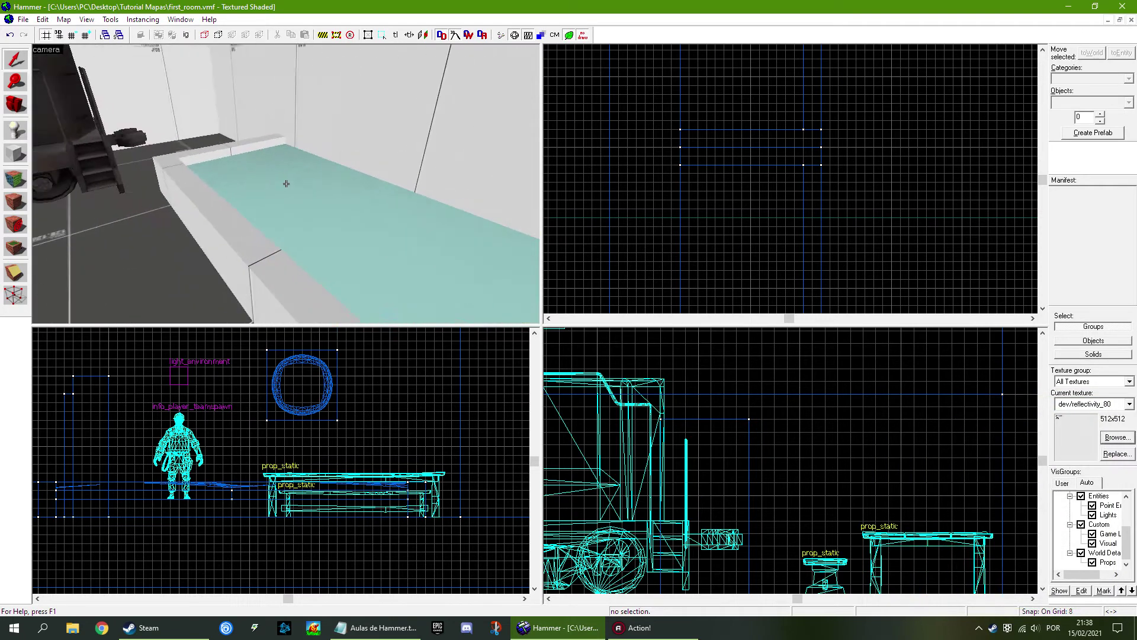
key(w)
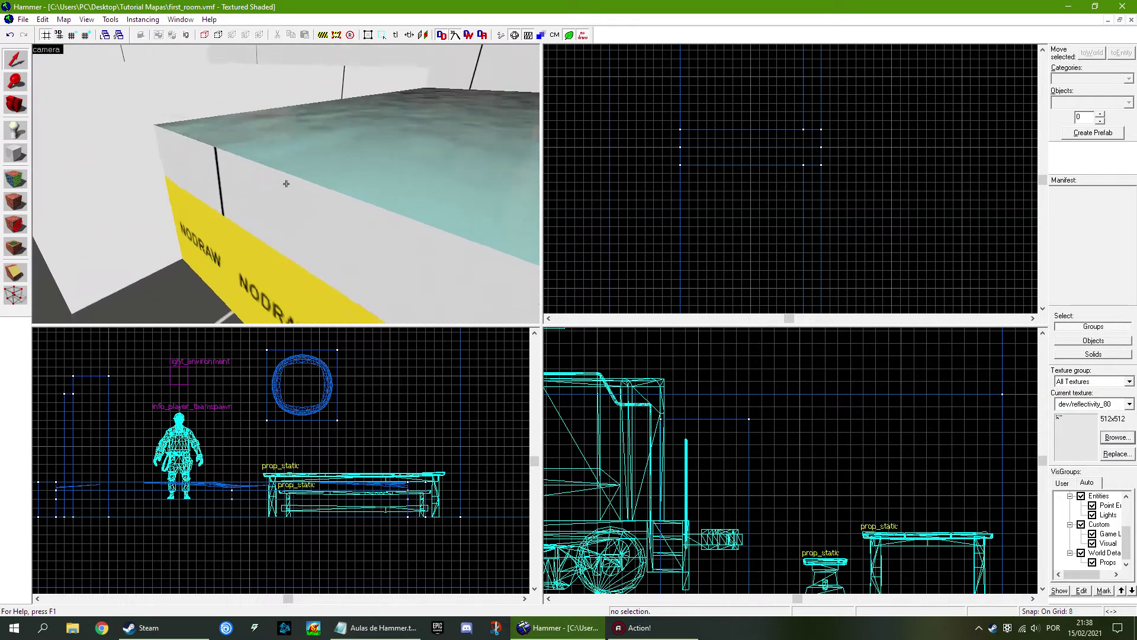
key(d)
key(a)
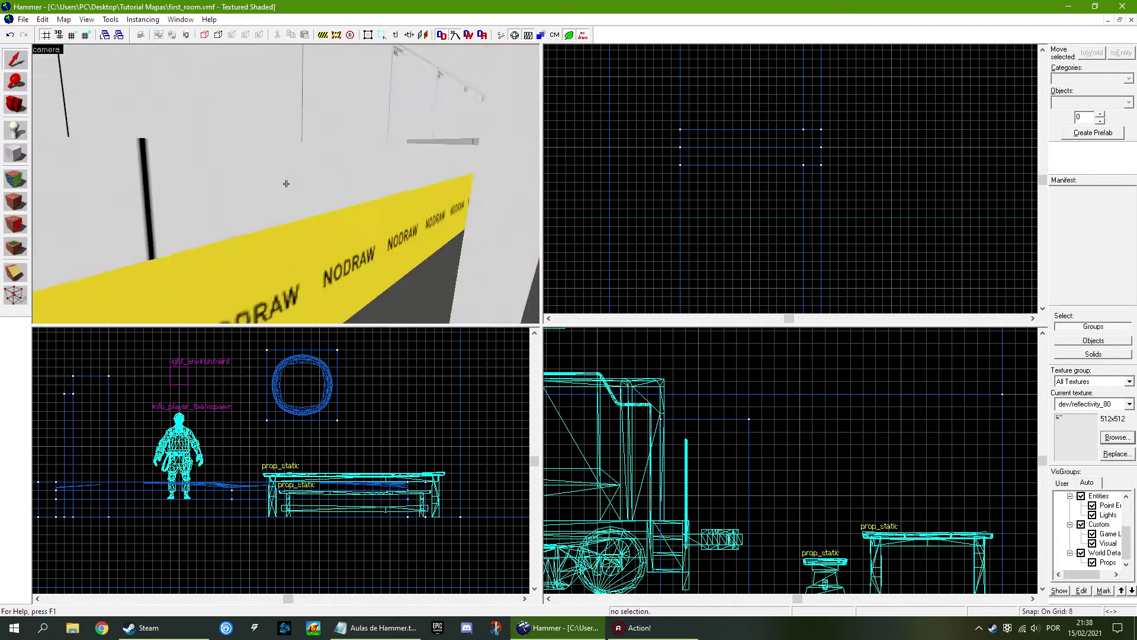
key(Left)
key(w)
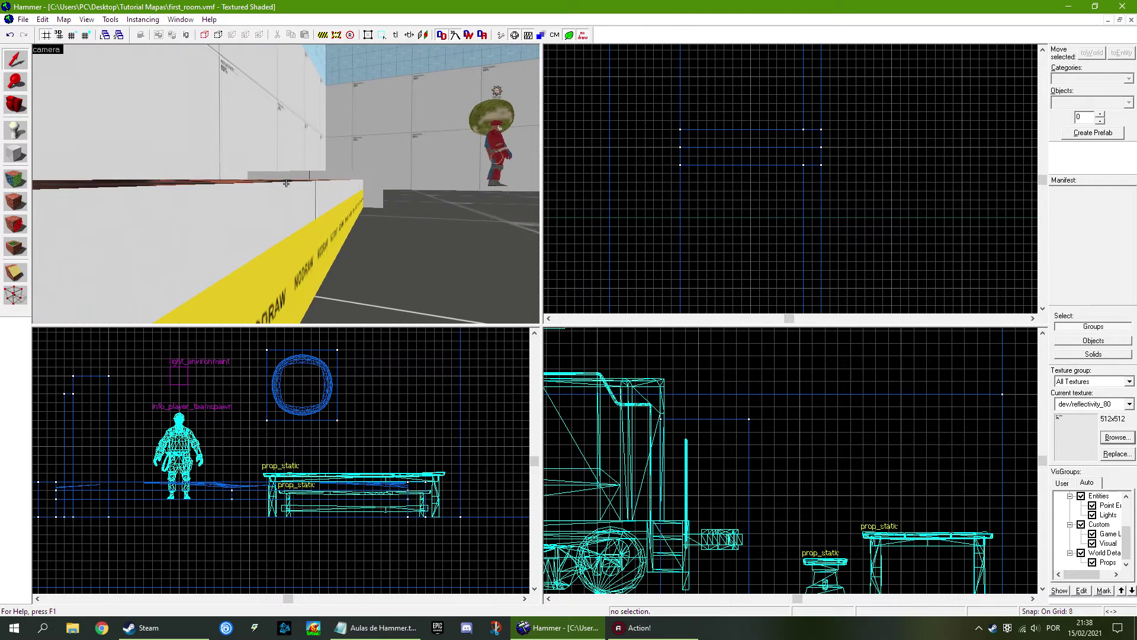
key(Down)
key(s)
key(Left)
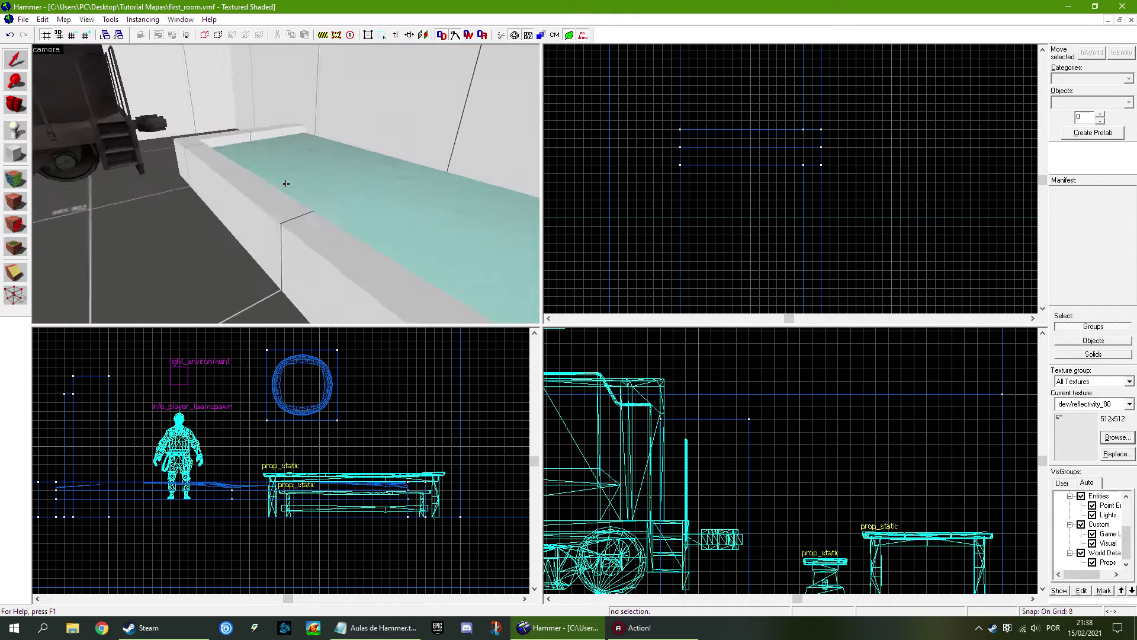
key(w)
key(s)
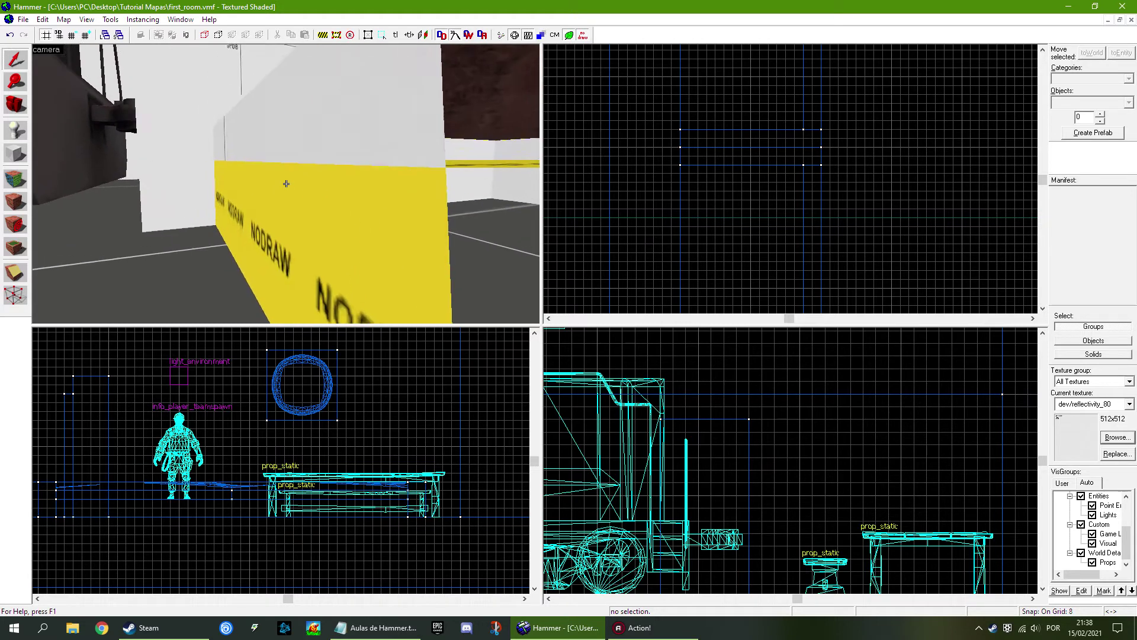
Step: Select the water solid nearest the locomotive and examine its top and side faces
key(z)
click(263, 157)
key(z)
key(a)
key(s)
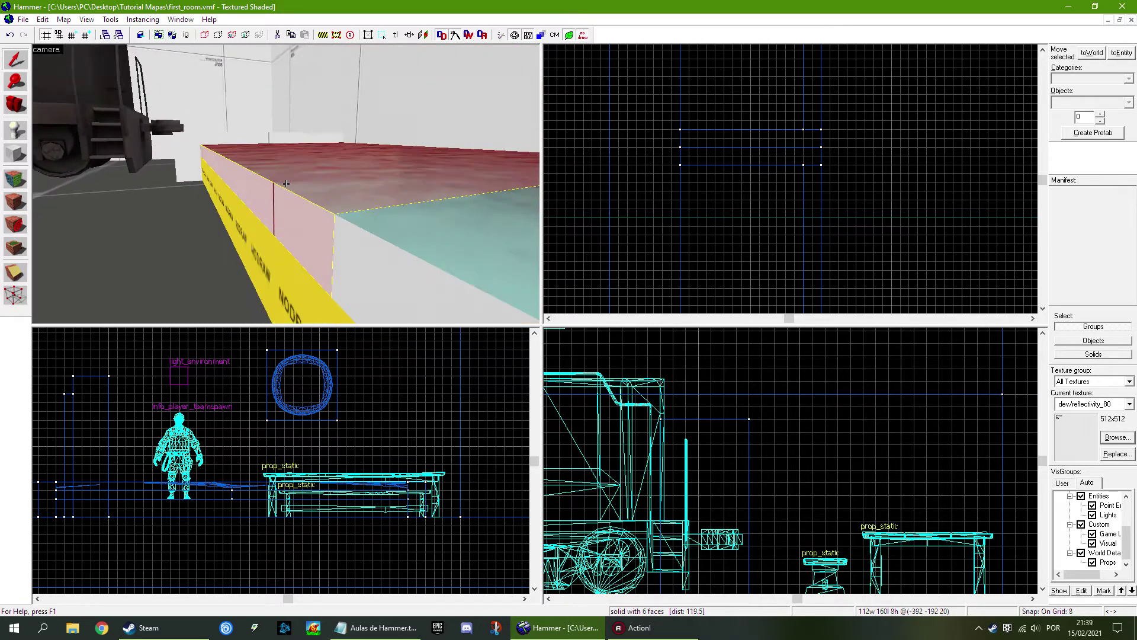
key(Down)
key(Right)
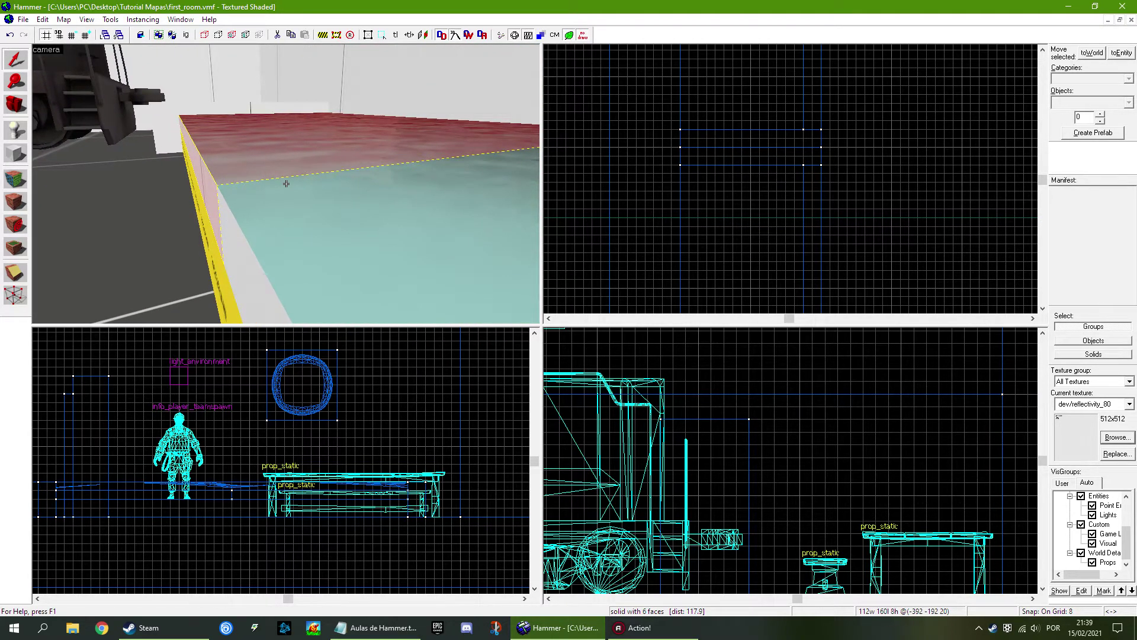
key(s)
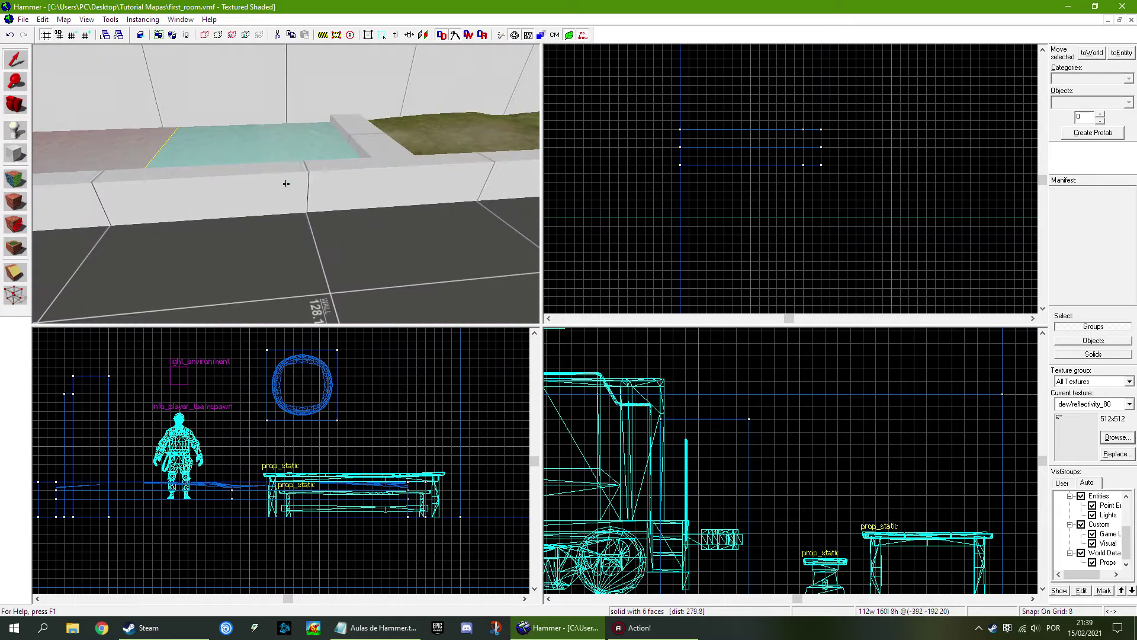
Step: Examine the planter's grass surface, nodraw base and the side faces of the selected water solid from close range
key(w)
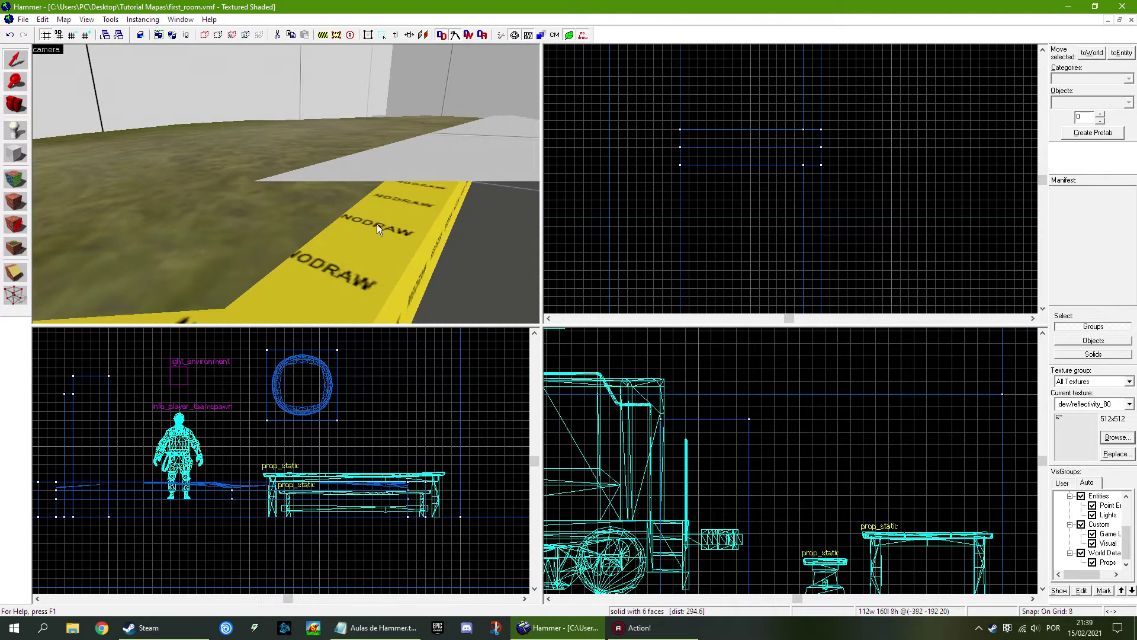
key(w)
key(Right)
key(Up)
key(s)
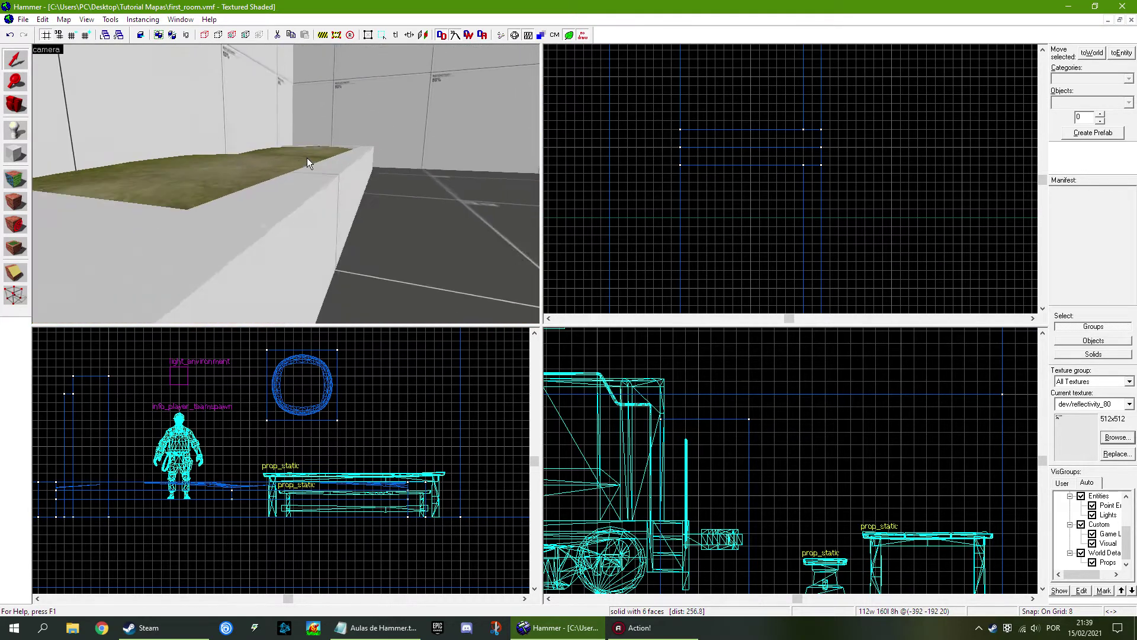
key(z)
key(w)
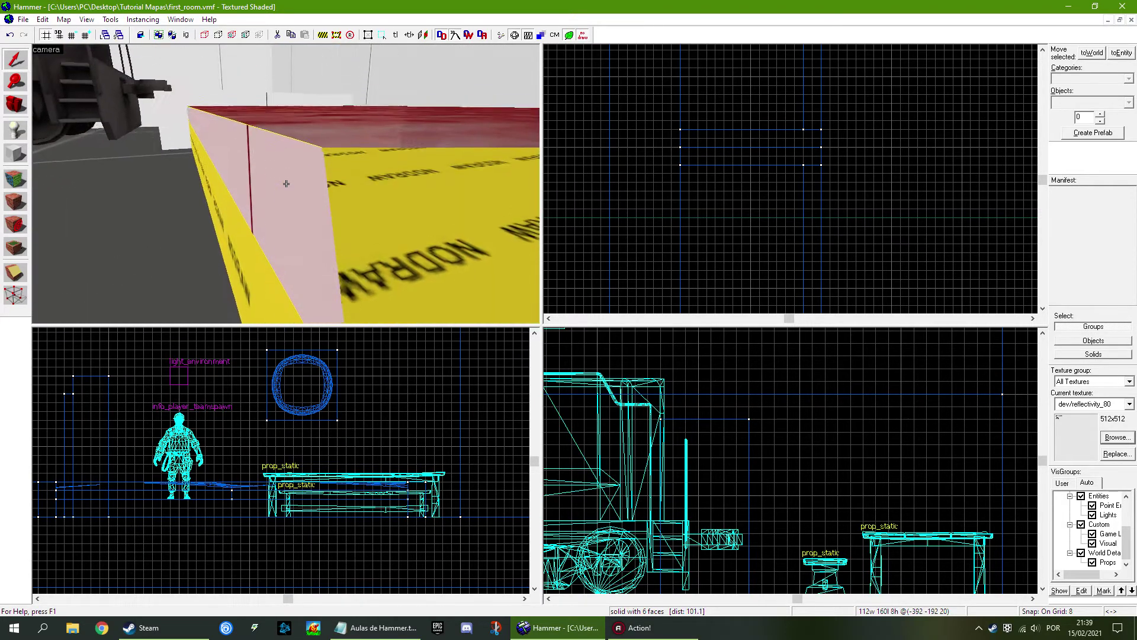
key(a)
key(d)
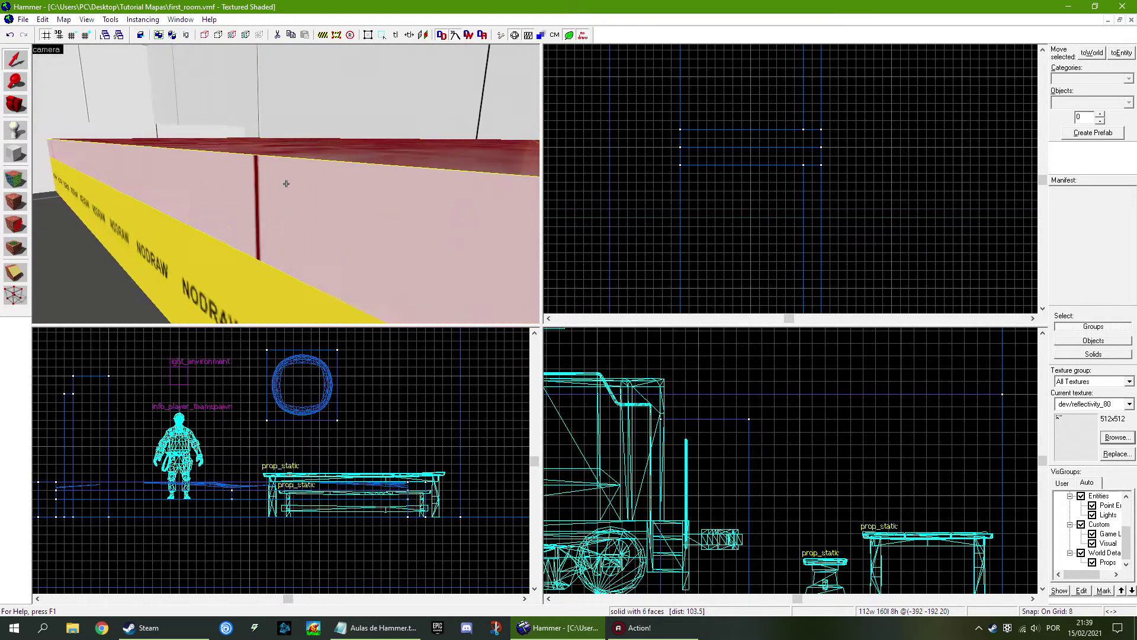
key(a)
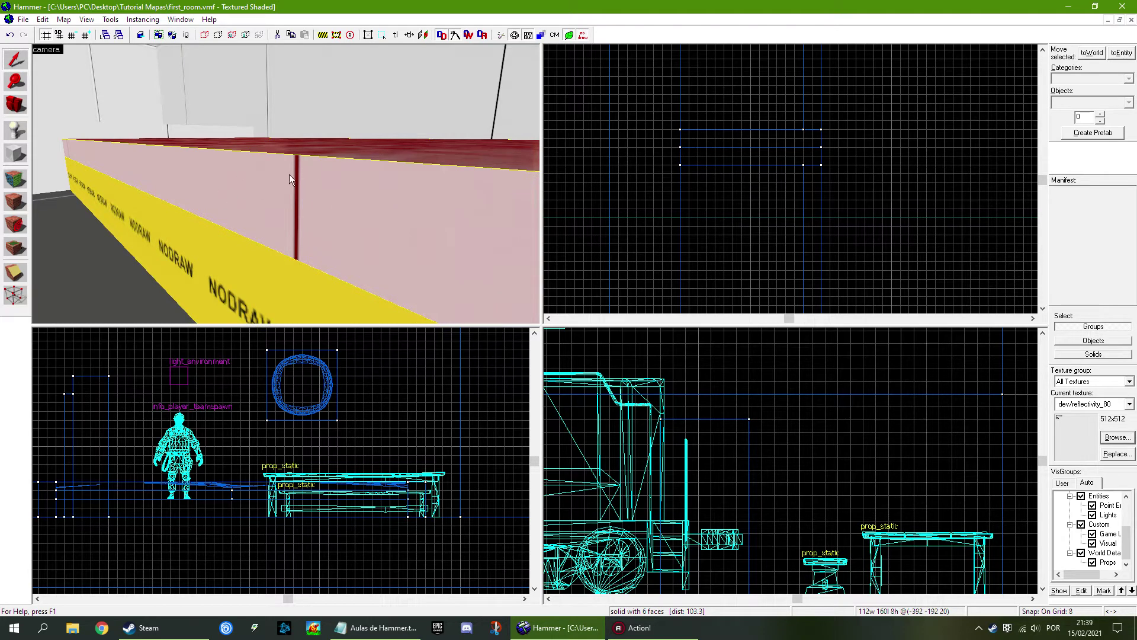
key(s)
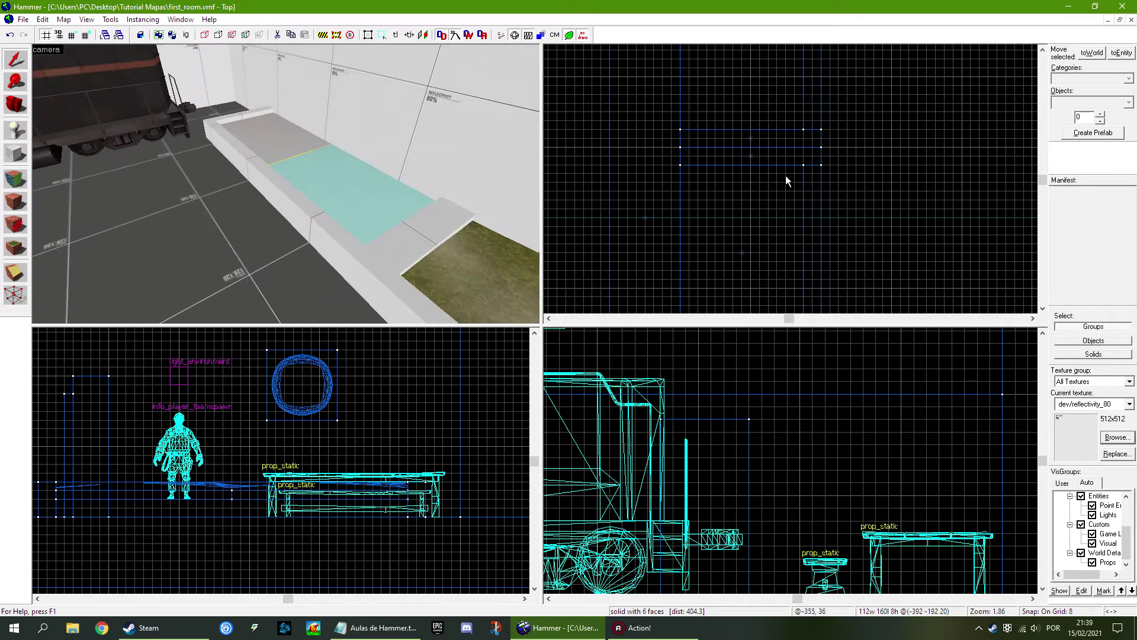
Step: Move the selected water solid out of the planter onto the open floor and raise it 64 units
scroll(786, 181, down, 6)
drag(770, 236, 849, 205)
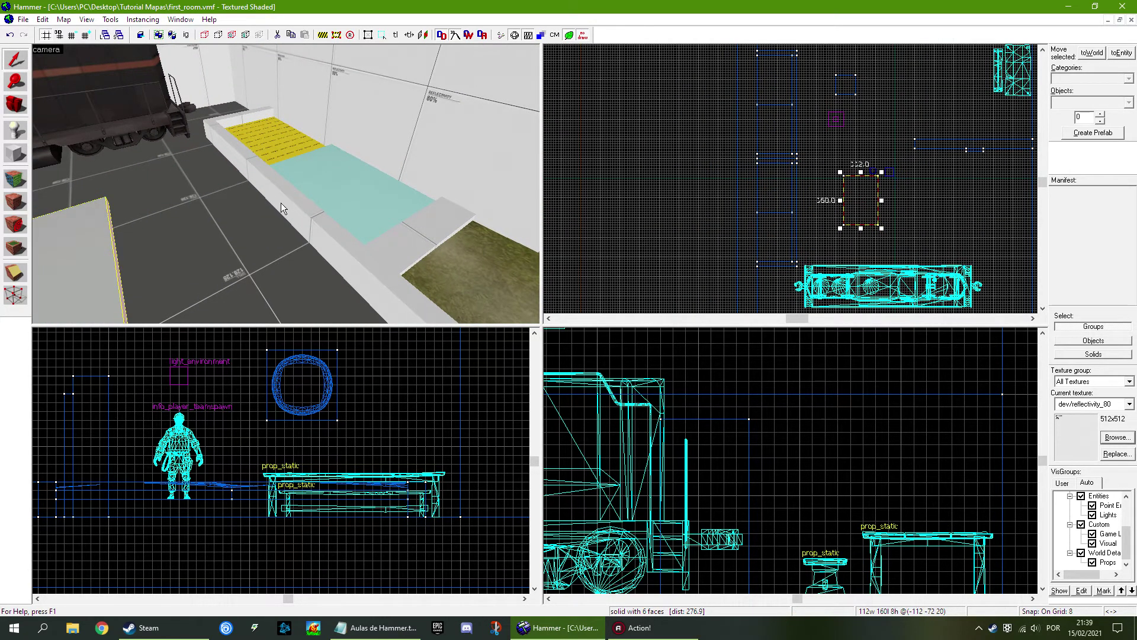
key(shift+z)
key(shift+z)
scroll(683, 421, down, 10)
scroll(717, 487, up, 7)
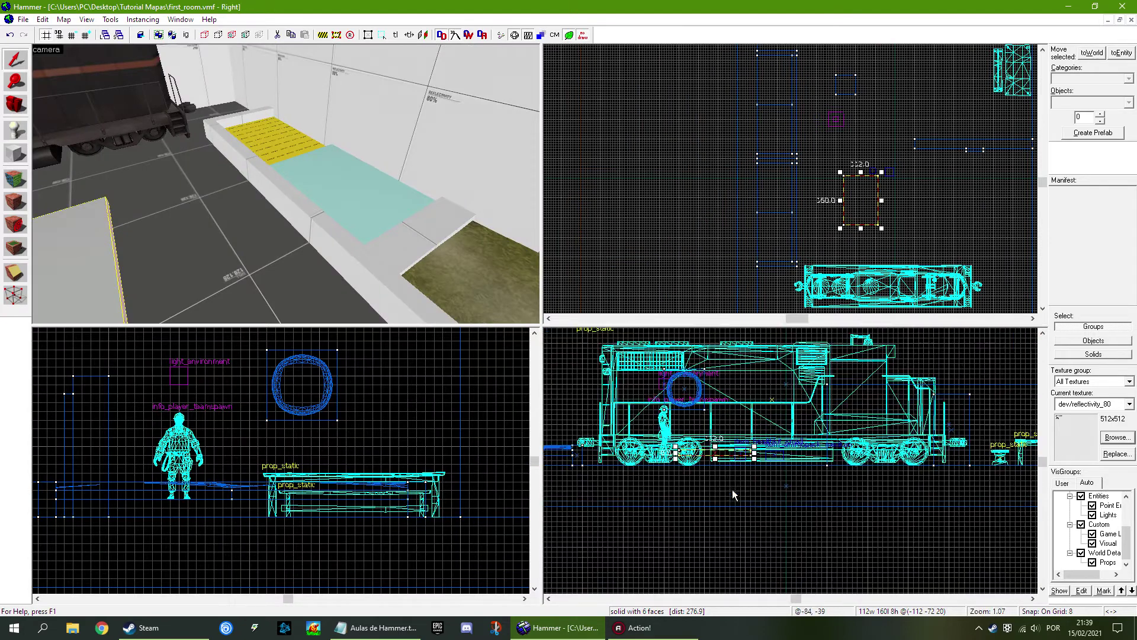
scroll(728, 443, up, 1)
drag(735, 457, 733, 408)
key(z)
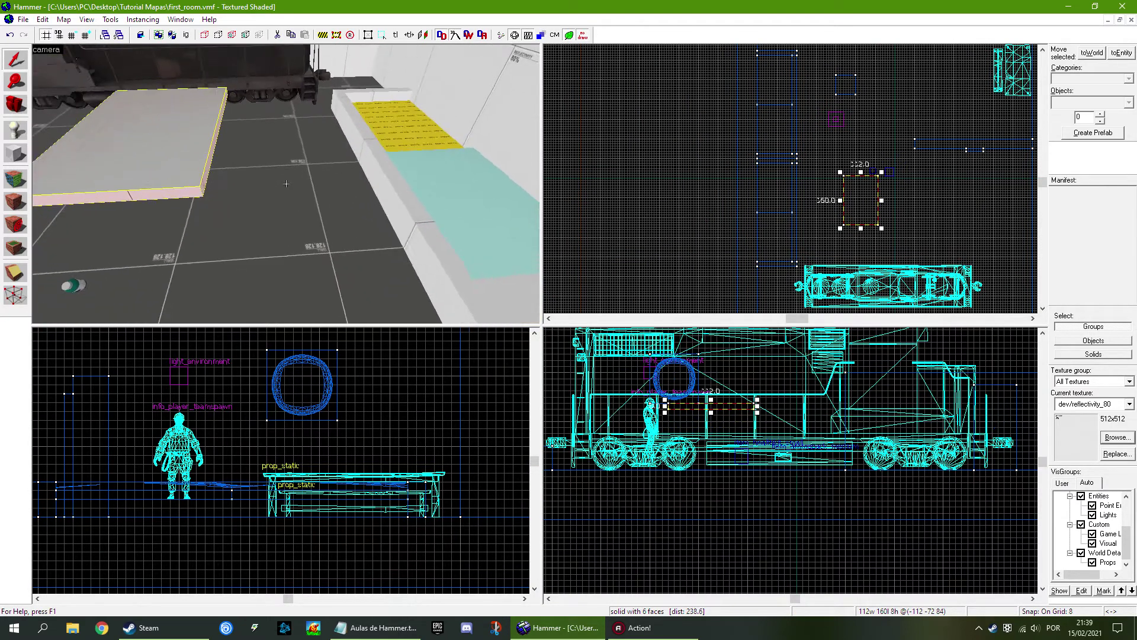
Step: Examine the raised water solid from several angles and the nodraw solid left in the planter
key(w)
key(s)
key(w)
key(s)
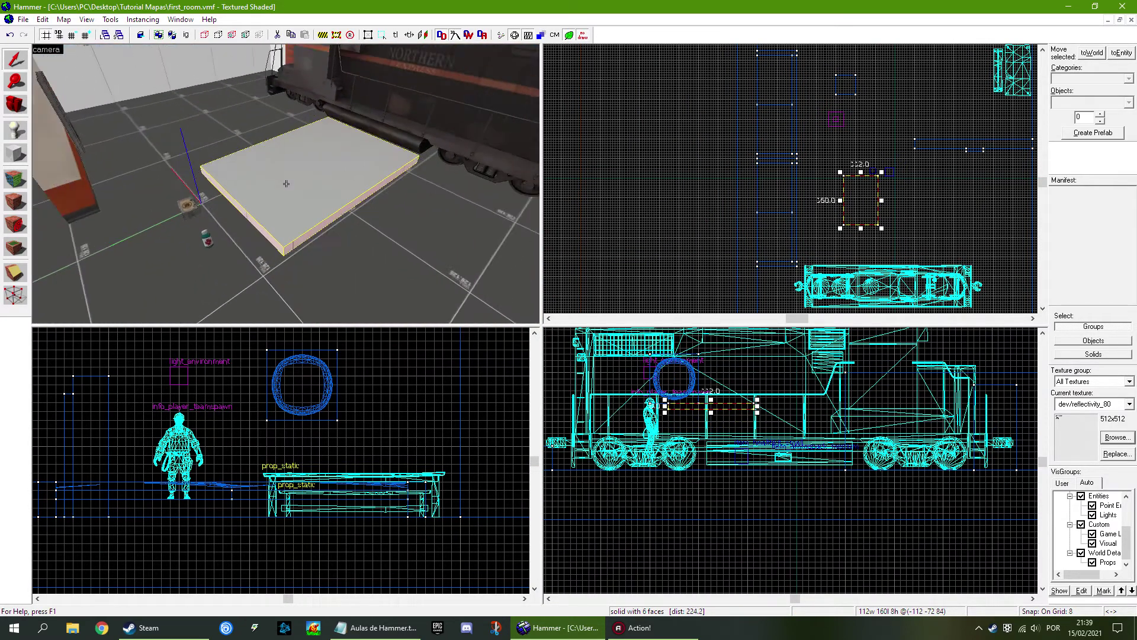
key(z)
key(z)
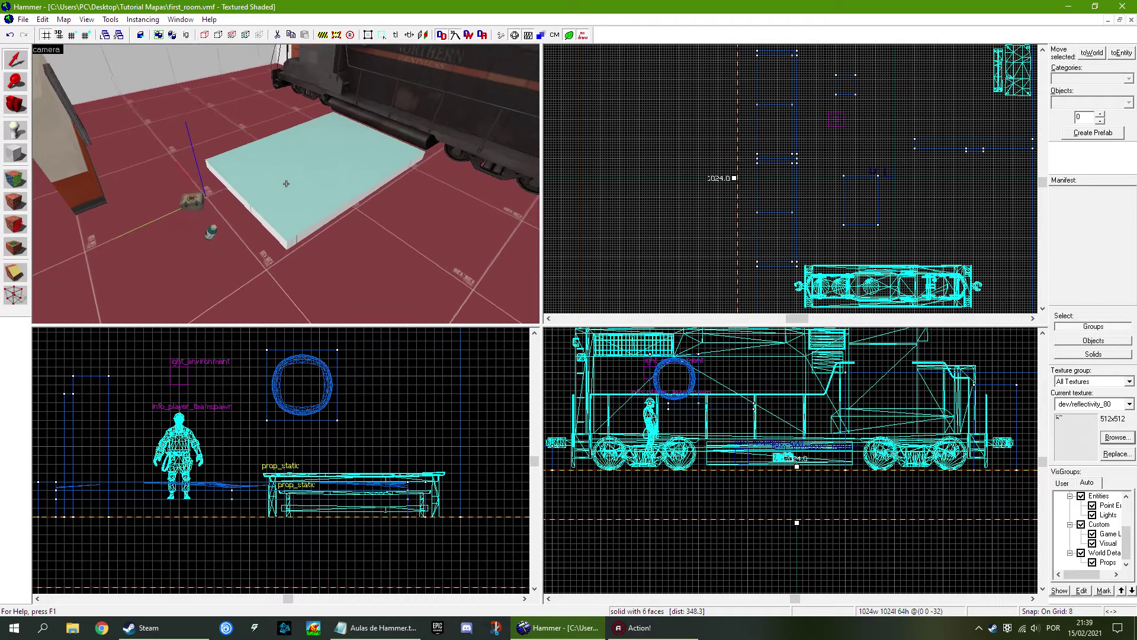
key(w)
key(s)
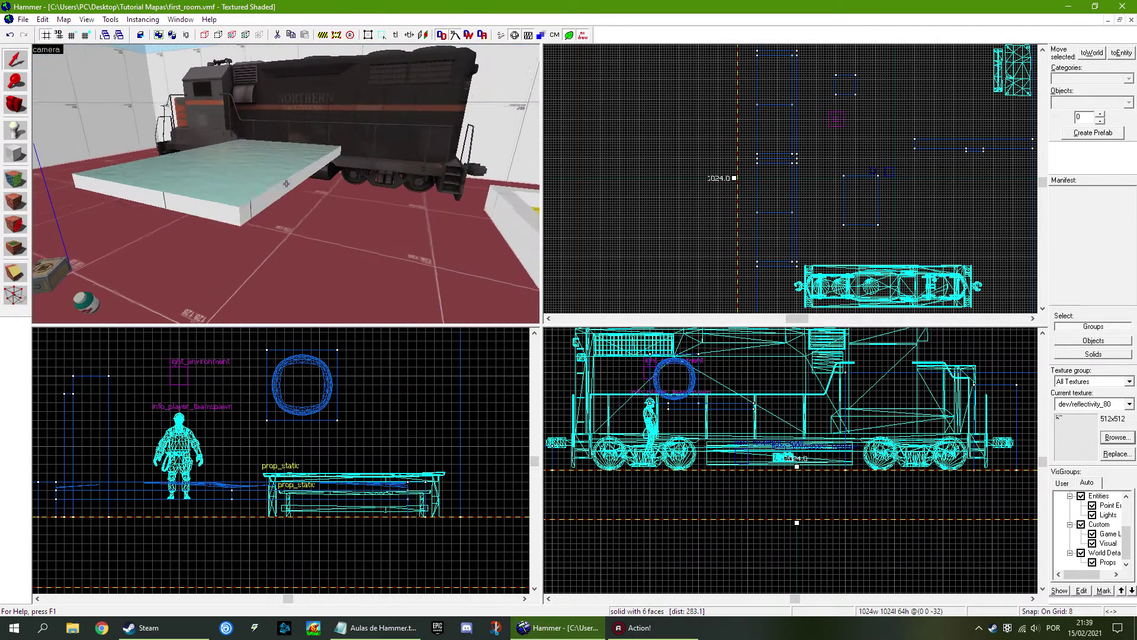
key(w)
key(w)
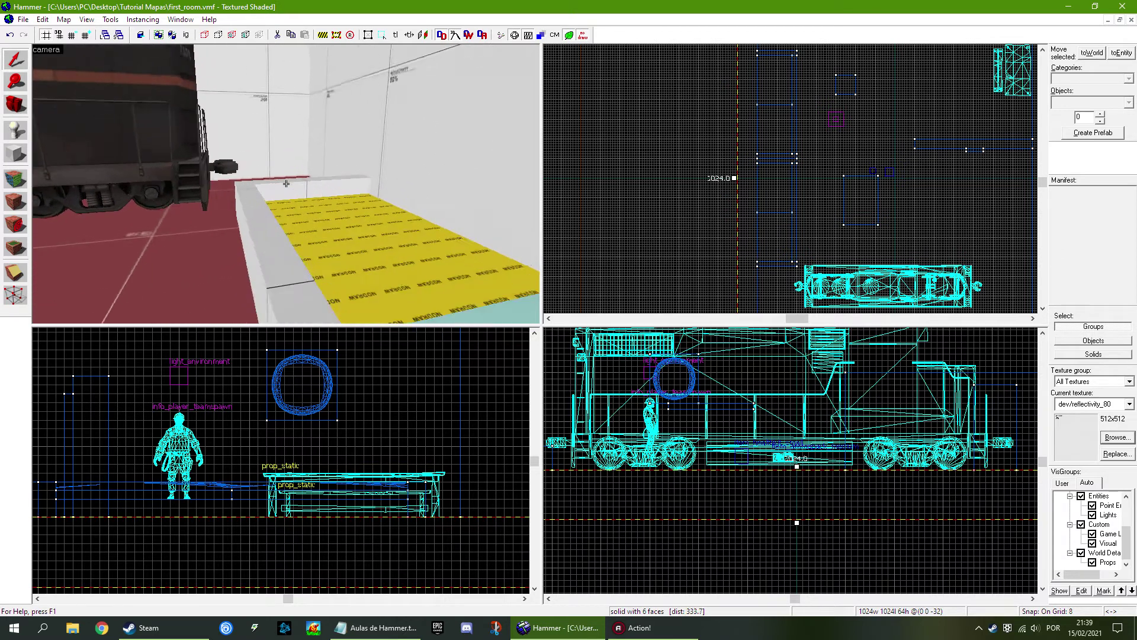
key(s)
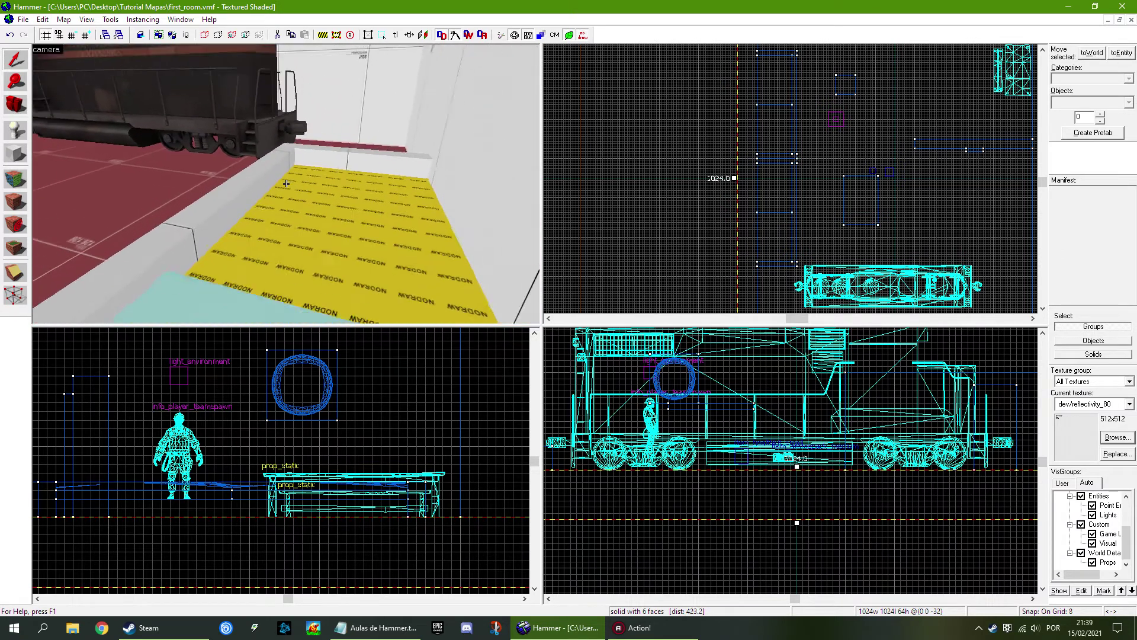
Step: Delete the nodraw solid left in the planter section nearest the locomotive
key(z)
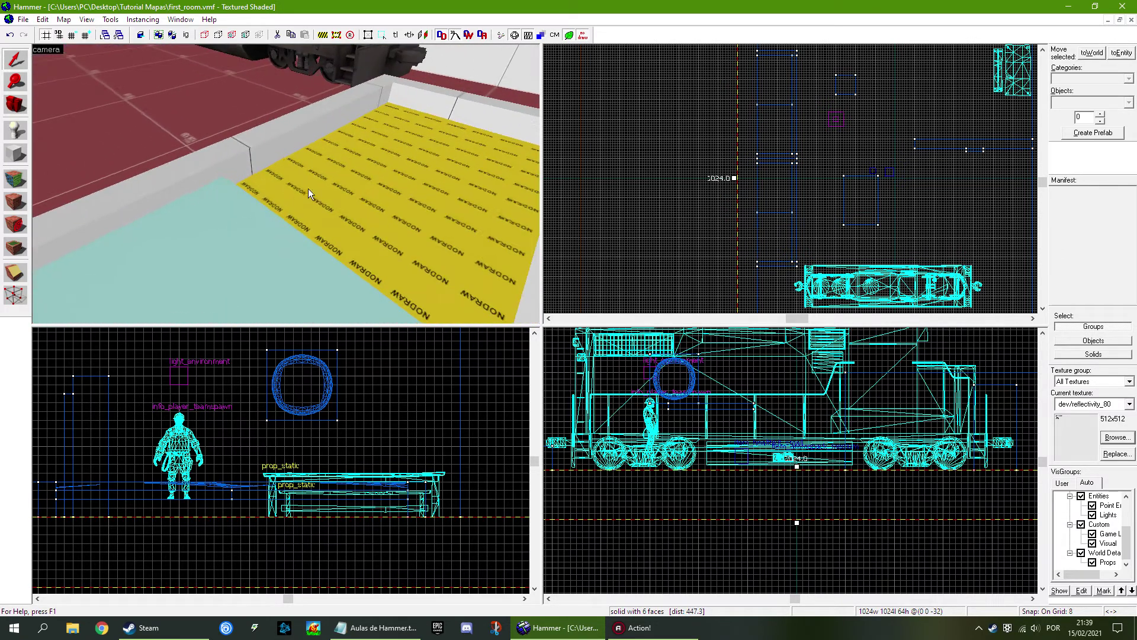
click(308, 189)
key(Delete)
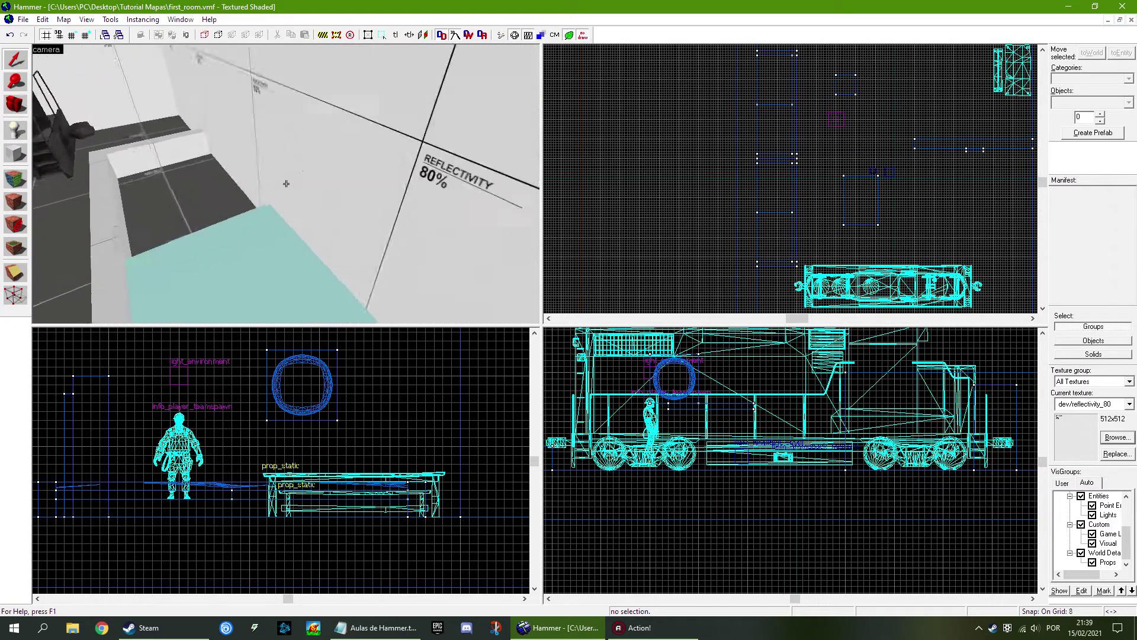
key(z)
click(283, 146)
key(z)
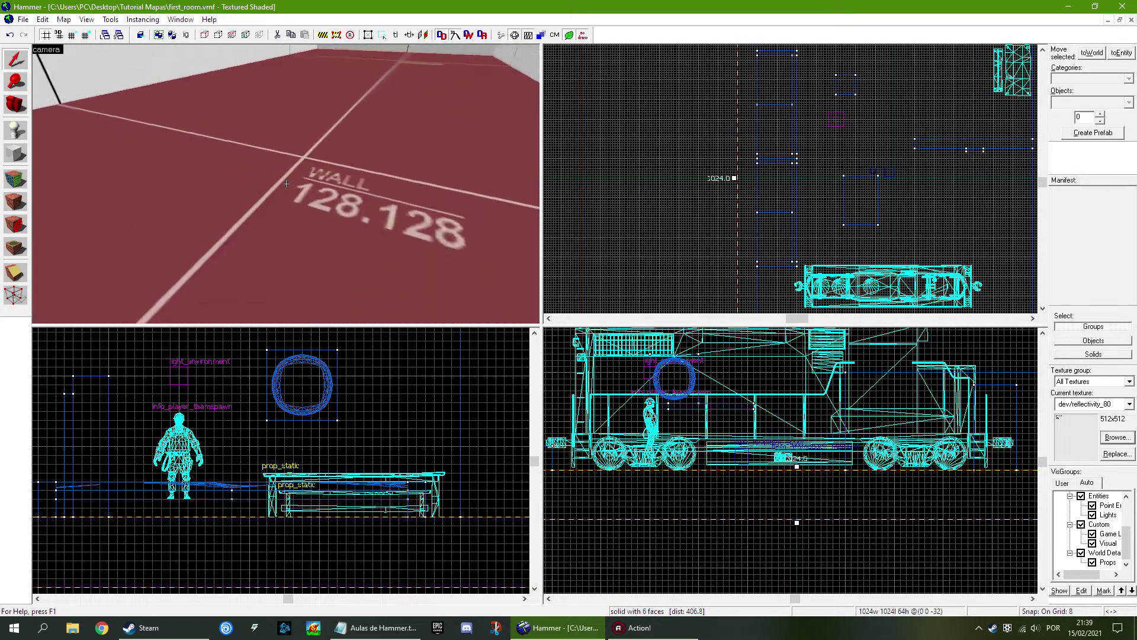
Step: Select the four side faces and the underside of the raised water solid for texture editing
key(w)
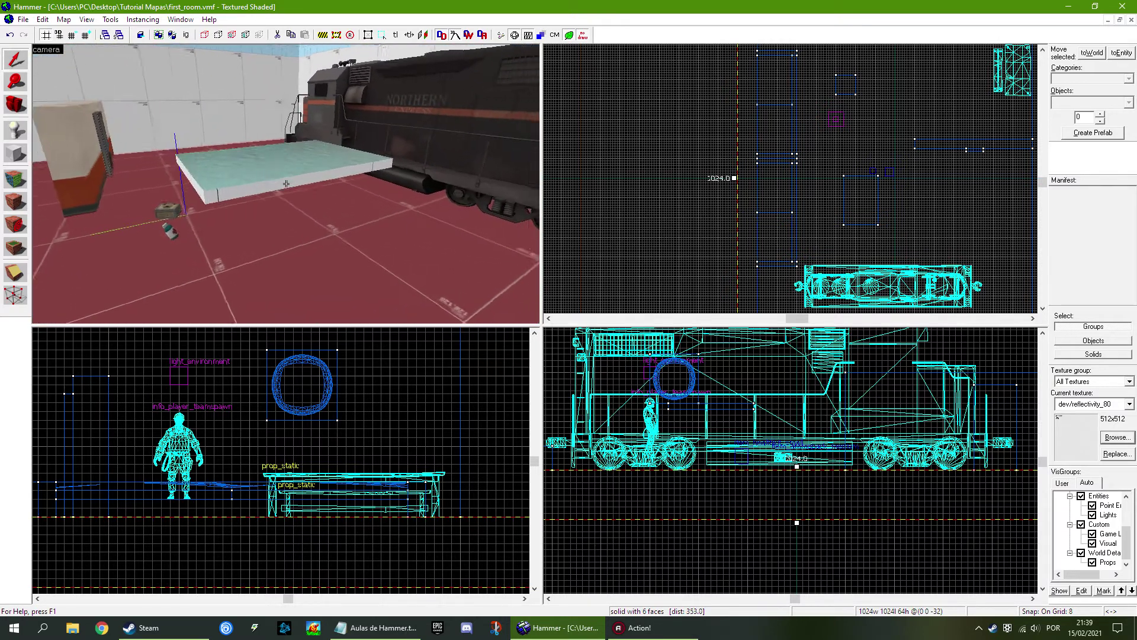
key(z)
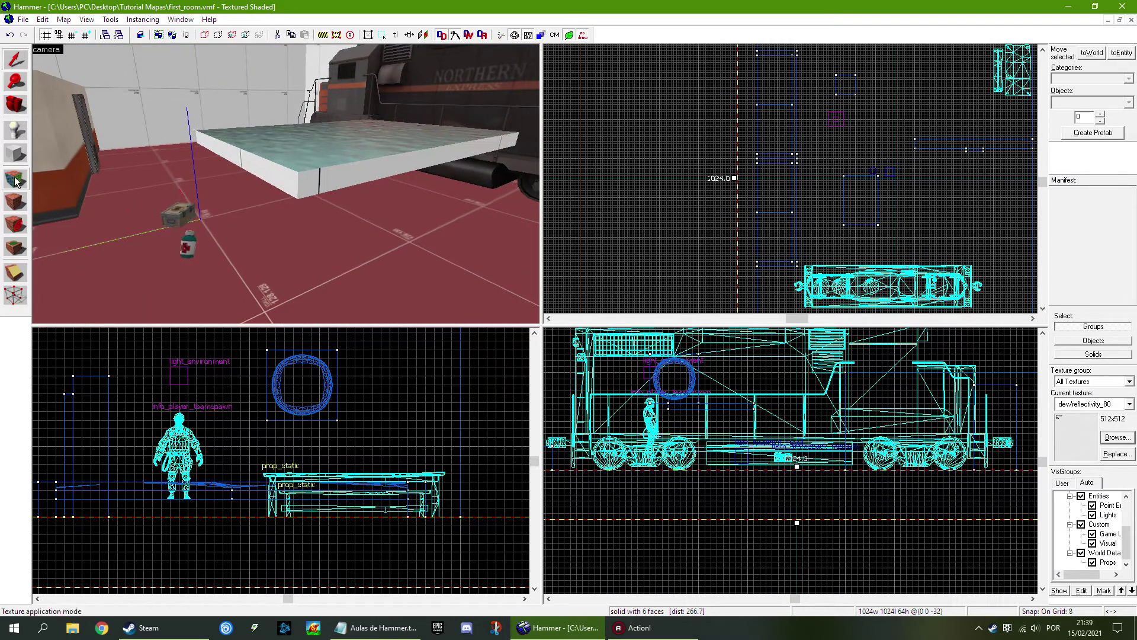
click(16, 180)
click(272, 172)
key(z)
key(a)
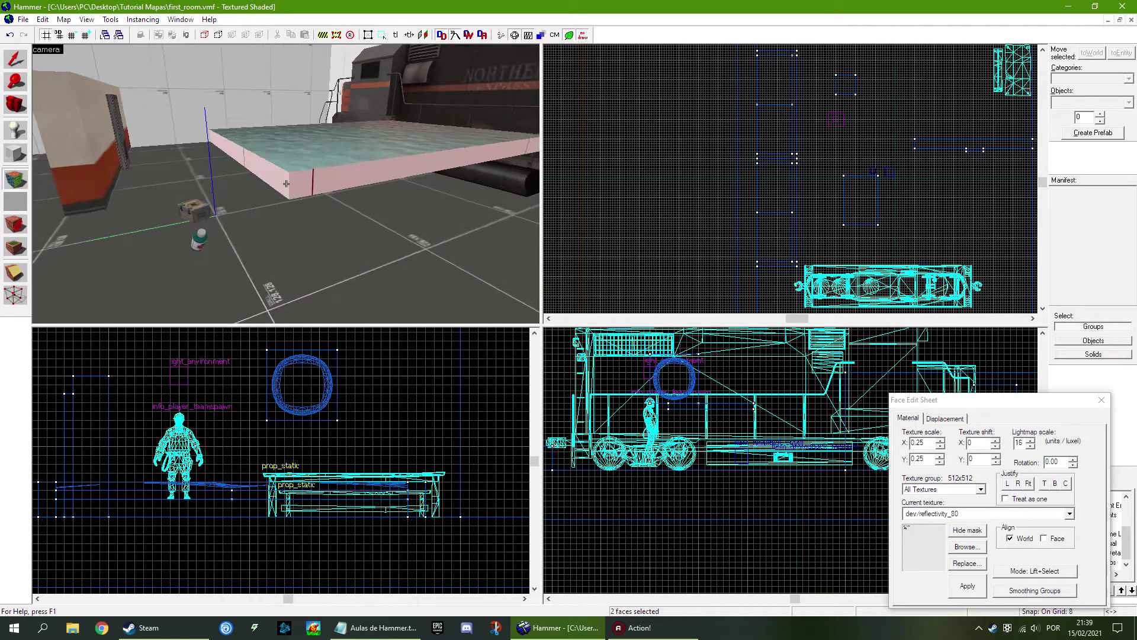
key(z)
ctrl+click(336, 151)
key(z)
key(d)
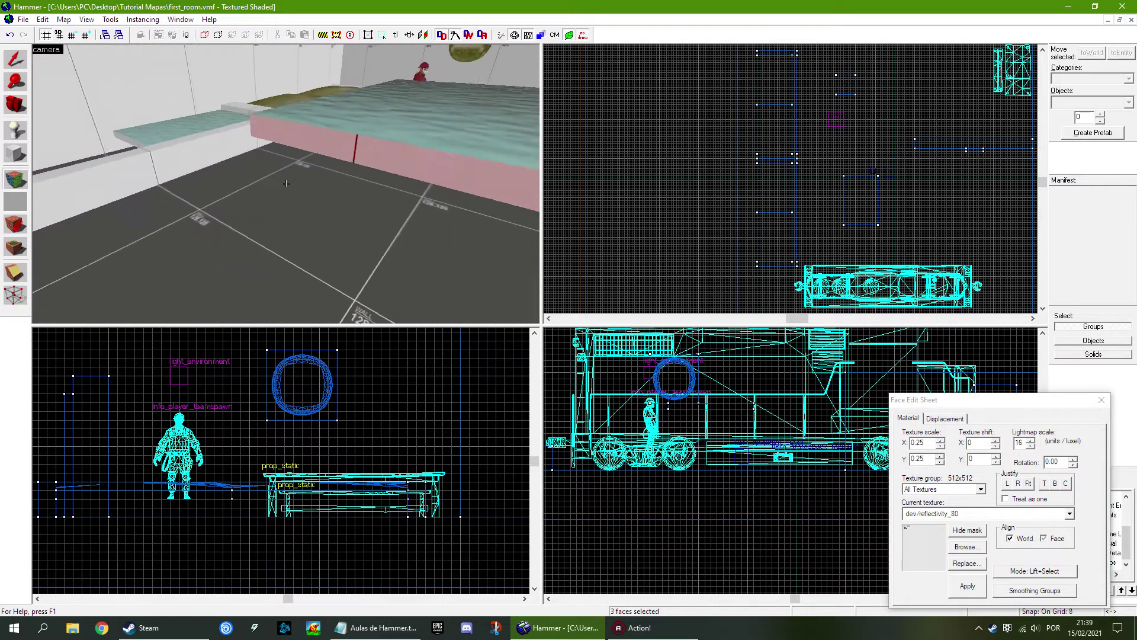
key(z)
ctrl+click(328, 156)
key(z)
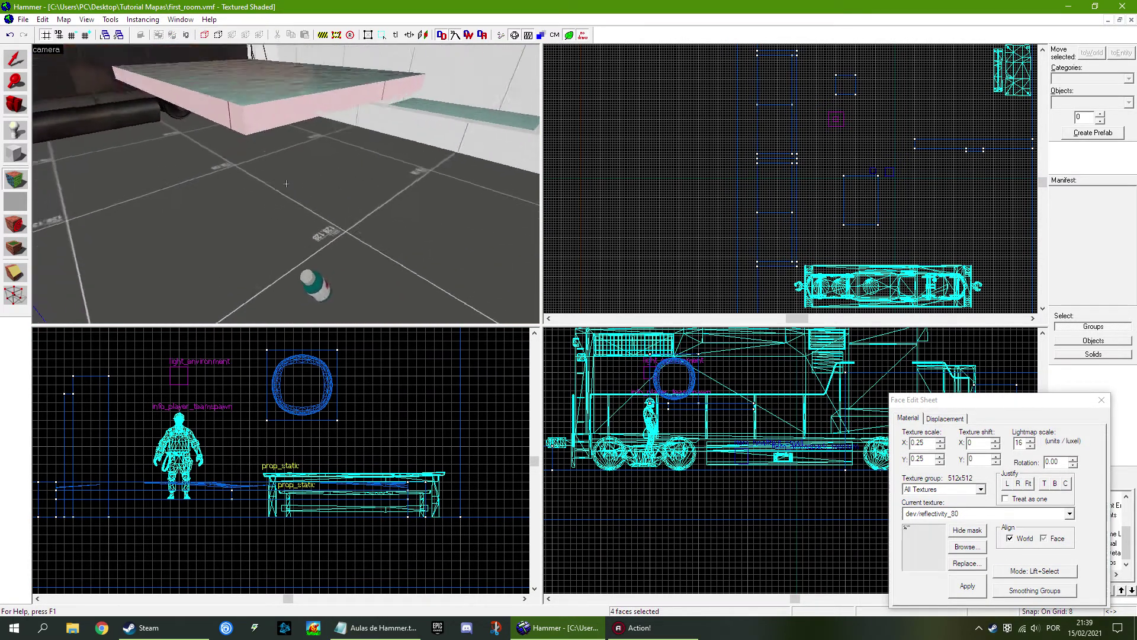
ctrl+click(286, 184)
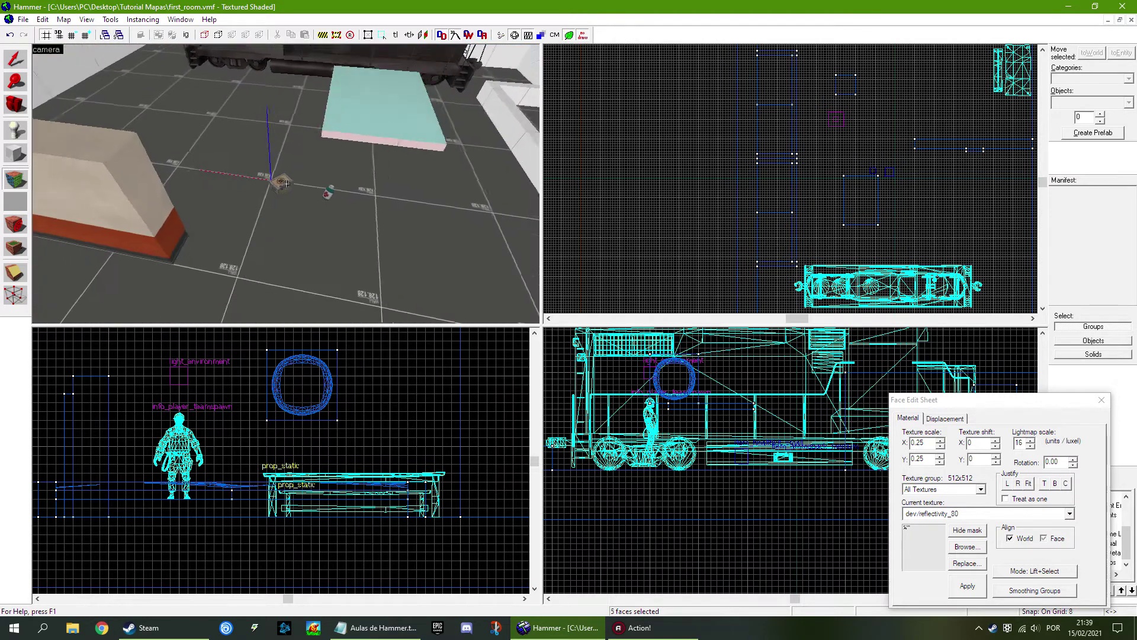
Step: Apply the texture tools/toolsnodraw to the five selected faces and close the face editor
key(z)
click(967, 546)
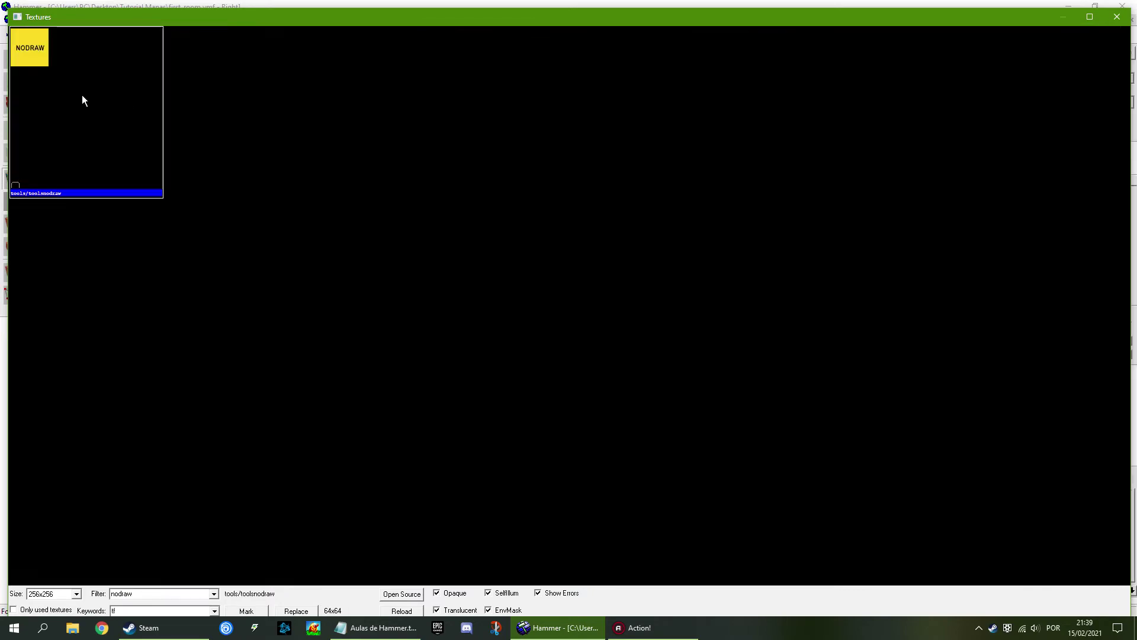
double_click(82, 95)
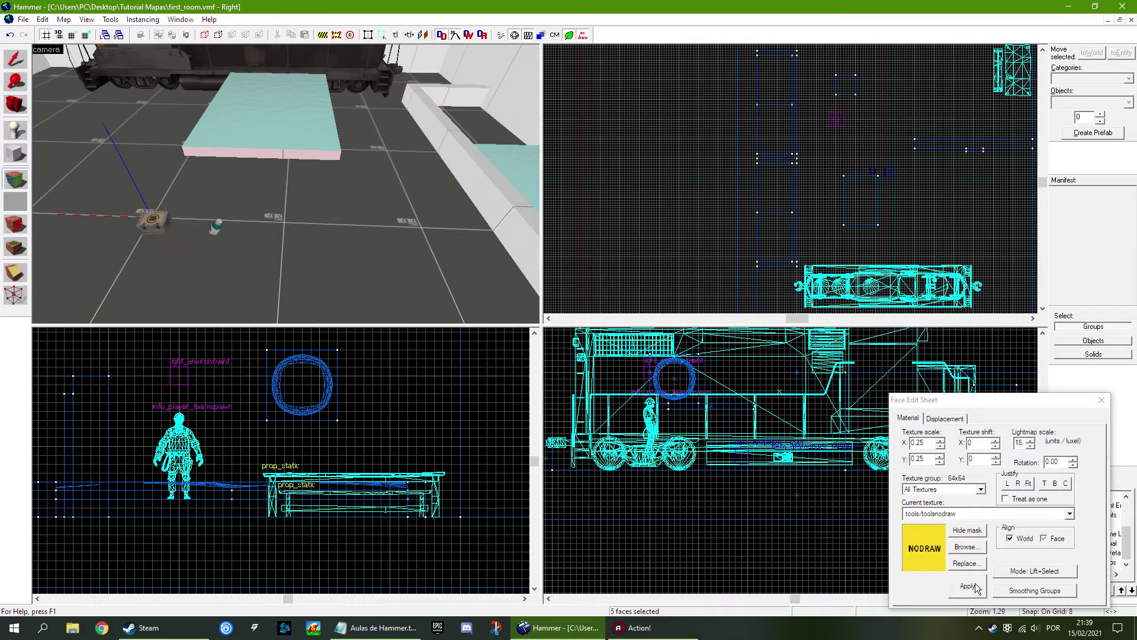
click(1100, 400)
key(z)
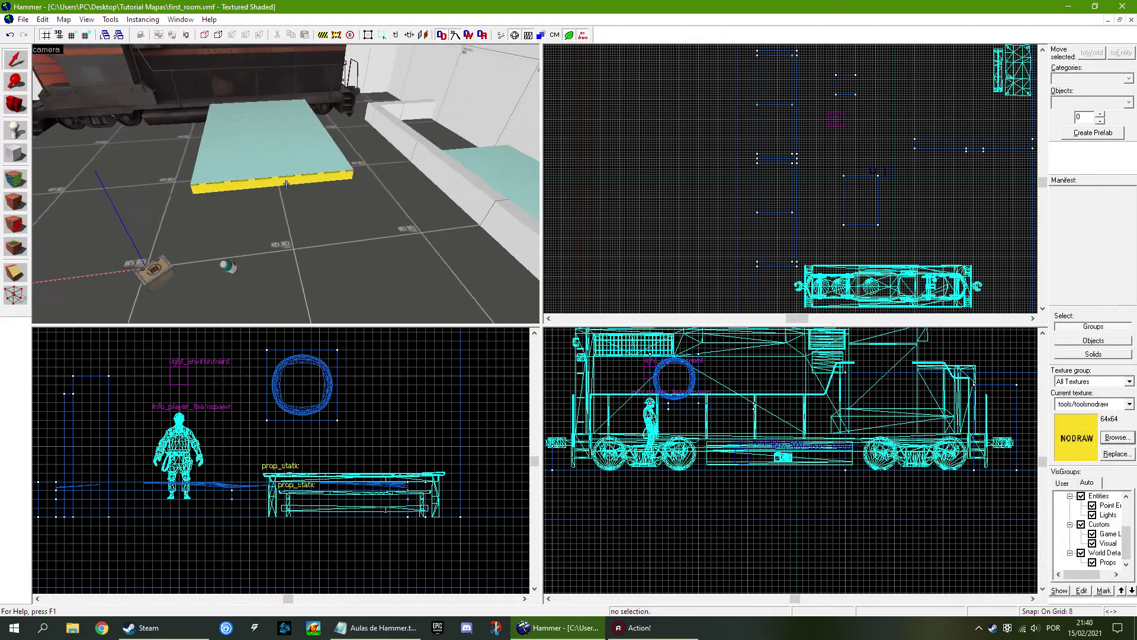
Step: Examine the water solid's nodraw sides, hiding the tool textures and showing them again
key(w)
key(s)
key(z)
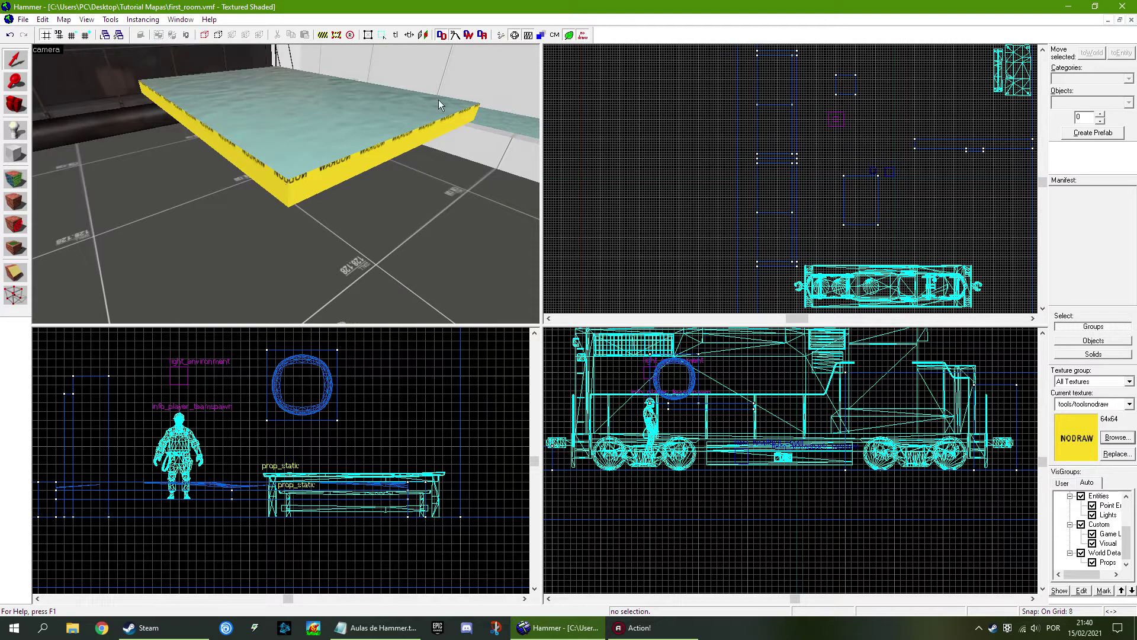
click(583, 35)
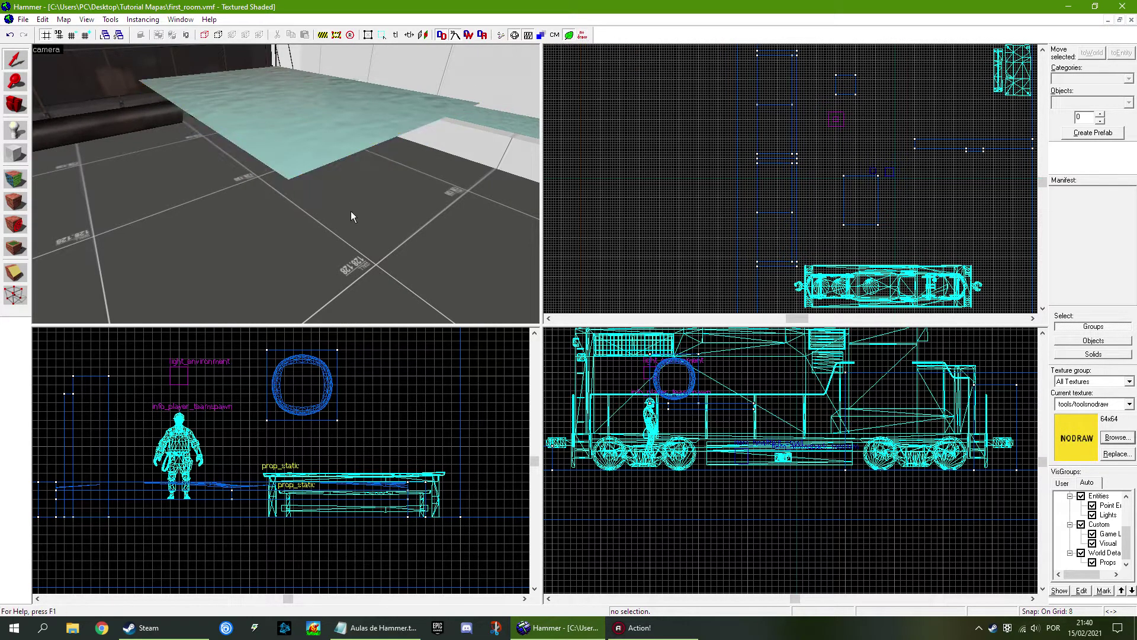
click(586, 34)
key(z)
key(s)
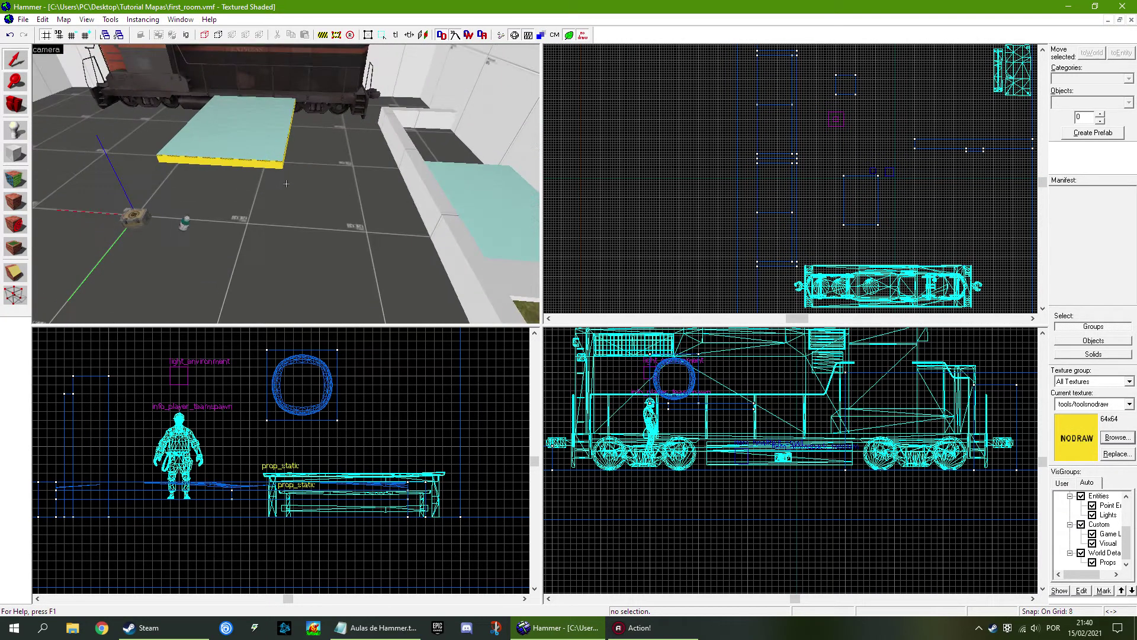
Step: Move the raised water solid back over the planter's empty section nearest the locomotive
key(z)
click(270, 138)
scroll(797, 215, up, 1)
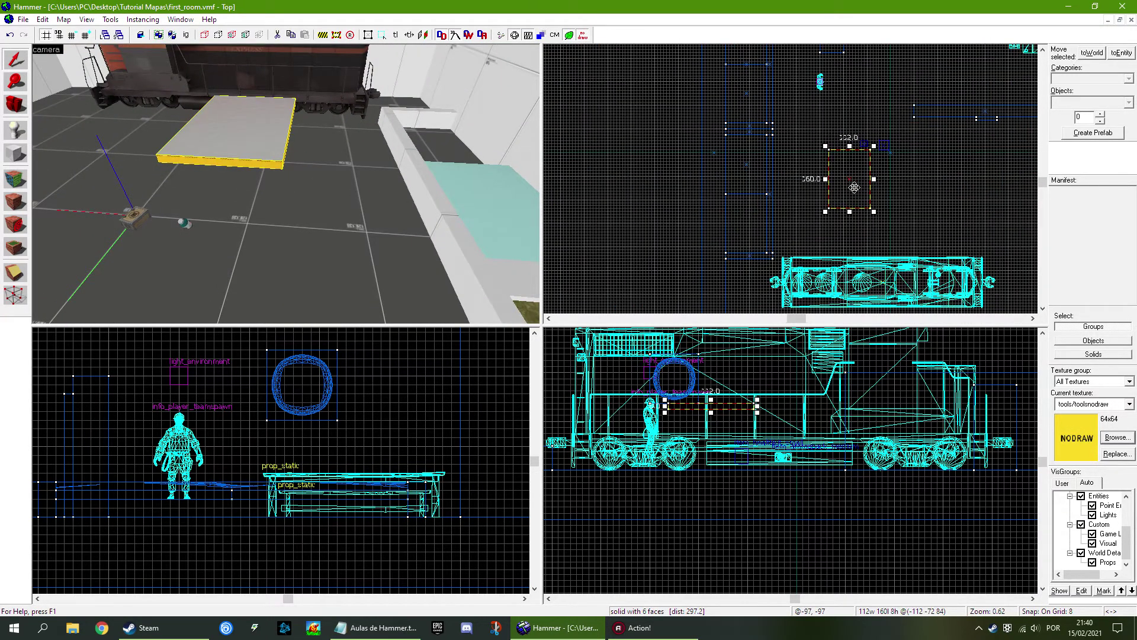
drag(854, 187, 752, 233)
key(z)
key(w)
key(z)
Step: Lower the water solid 64 units into the planter and check the gap beneath it
scroll(274, 421, down, 5)
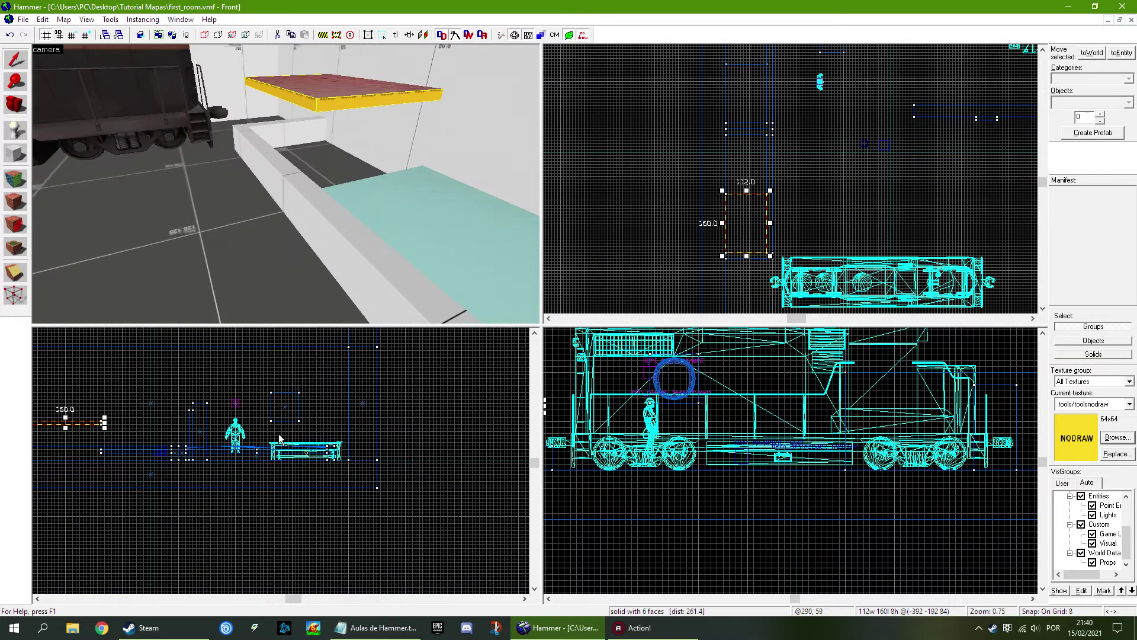
scroll(96, 429, up, 5)
drag(144, 427, 143, 492)
key(z)
key(w)
key(w)
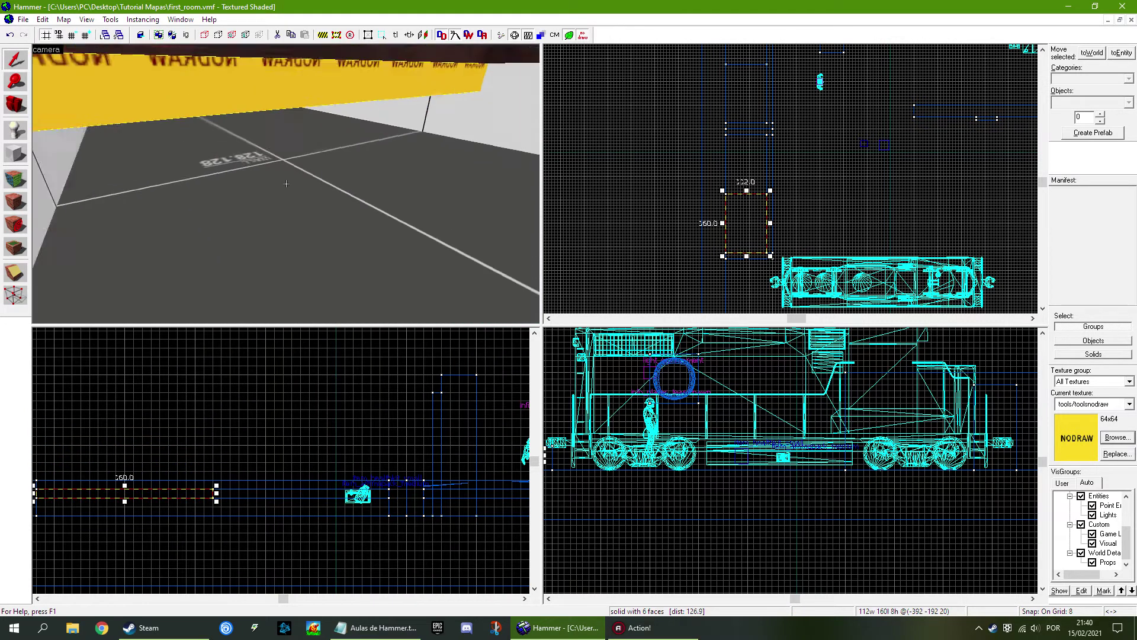
key(z)
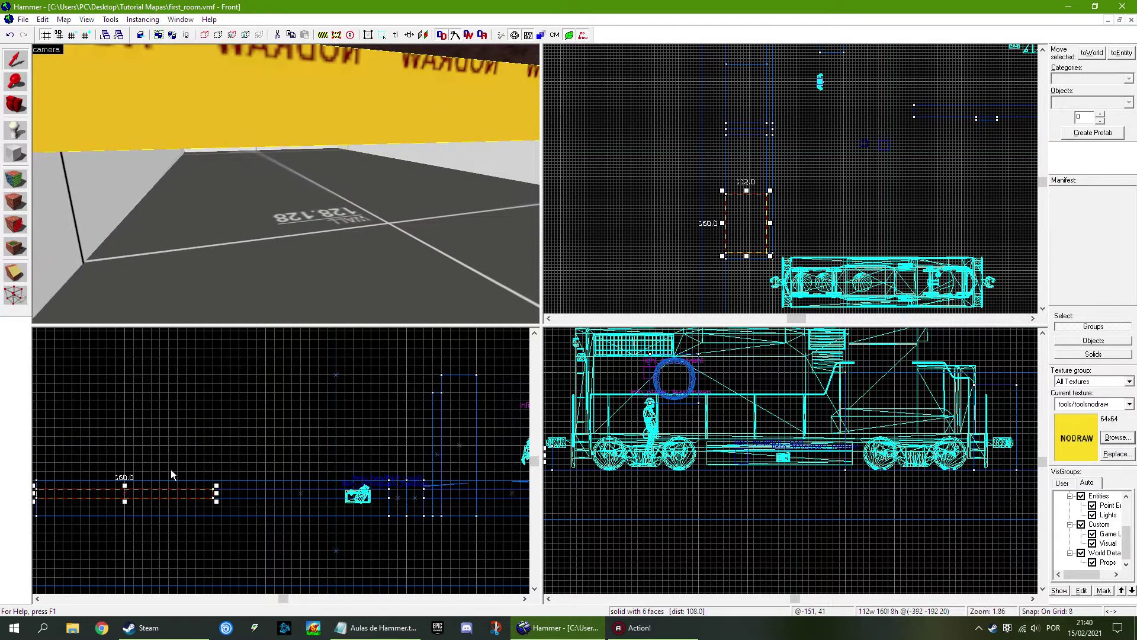
Step: Extend the water solid's underside down to the floor so that it is 24 units high
scroll(123, 510, up, 2)
drag(125, 495, 126, 522)
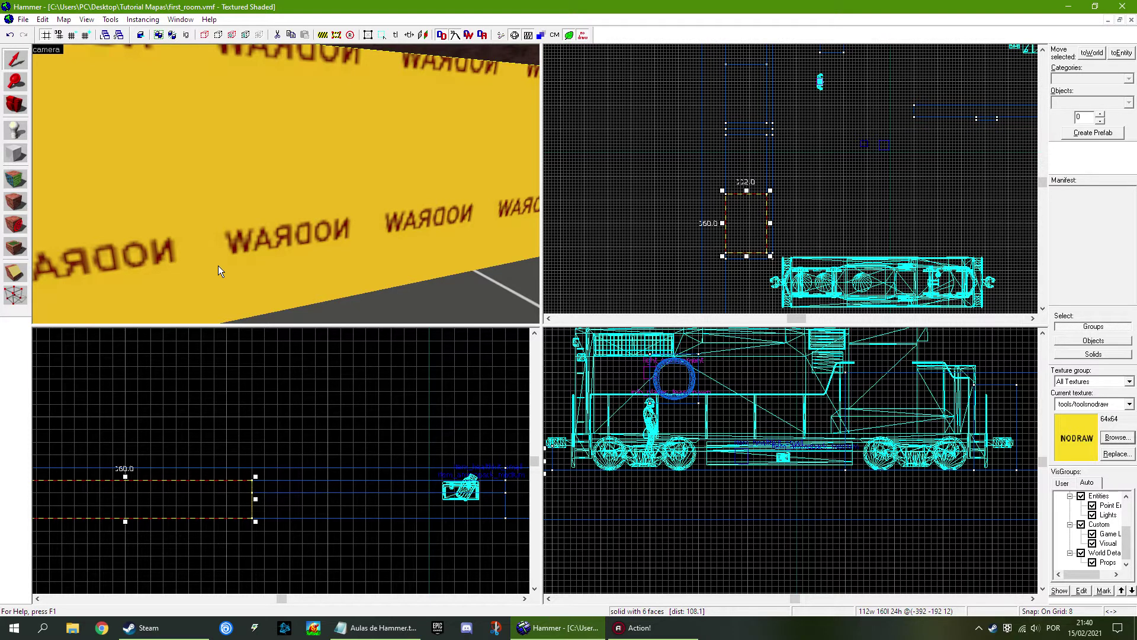
key(z)
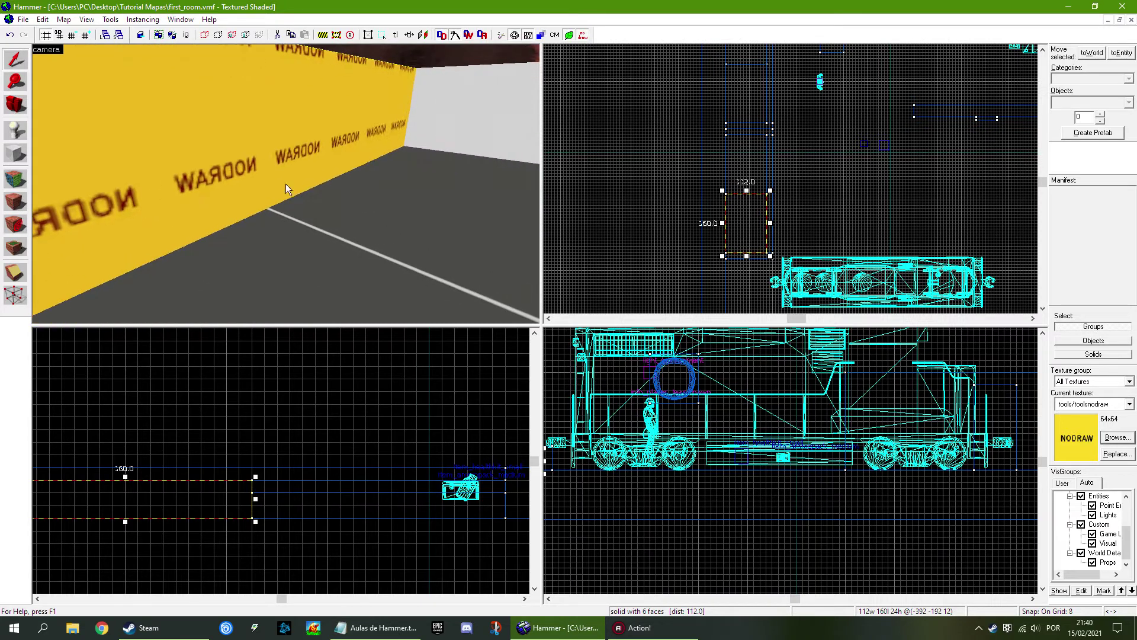
Step: Delete the 8-unit-high slab in the basin's other half, between the water solid and the dividing wall
click(286, 184)
key(s)
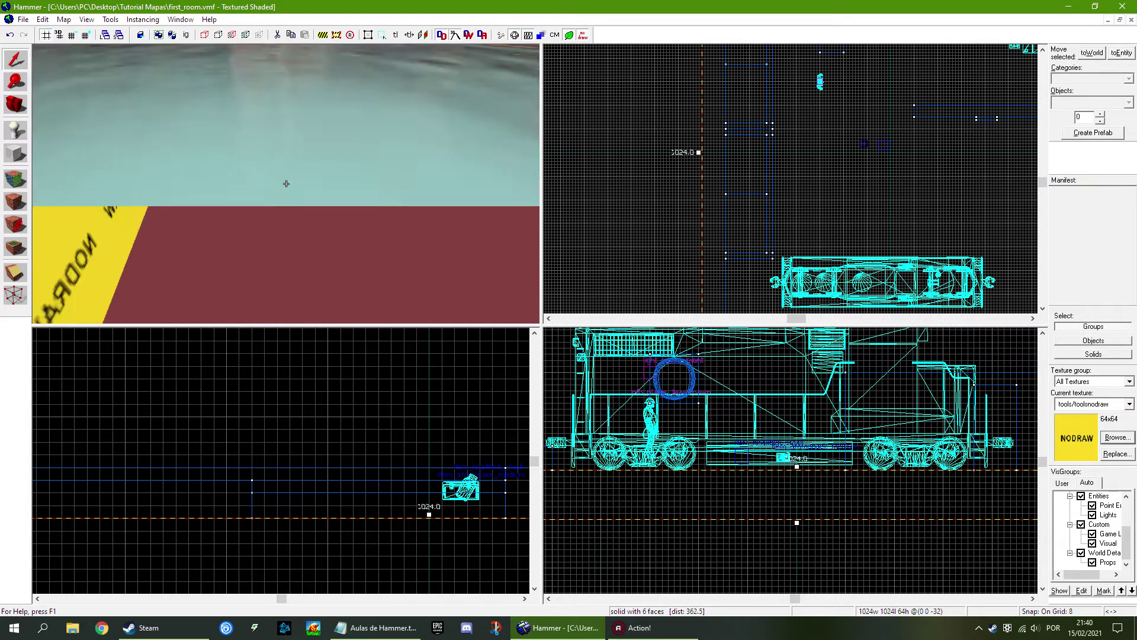
key(w)
key(z)
click(285, 184)
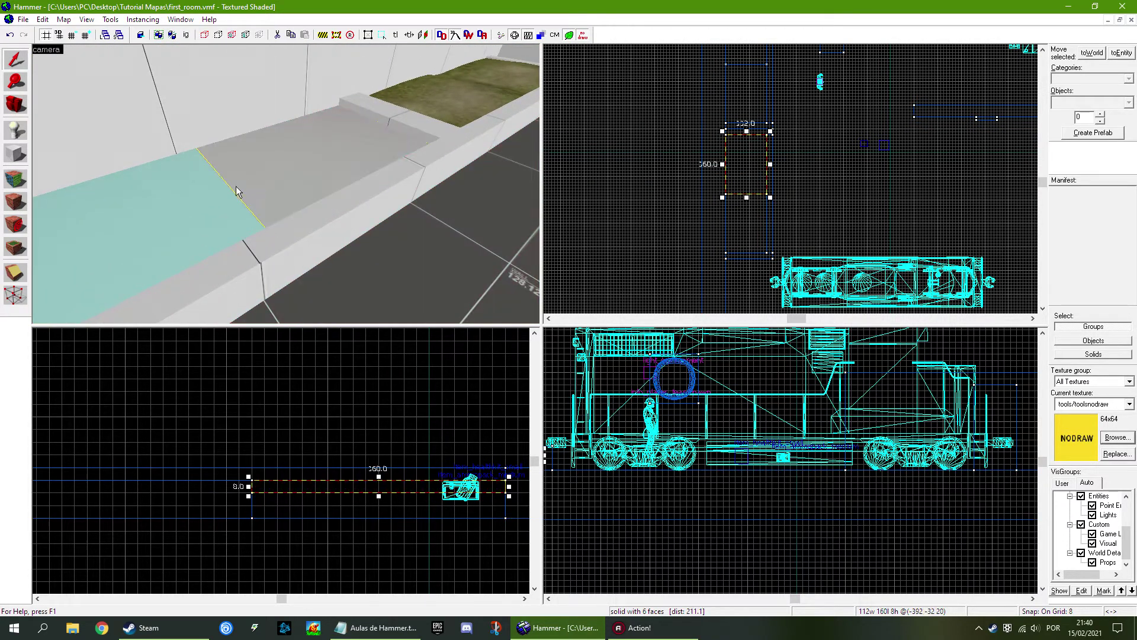
key(Delete)
Step: Stretch the water solid to 320 units long so that it fills the whole basin up to the dividing wall
click(211, 188)
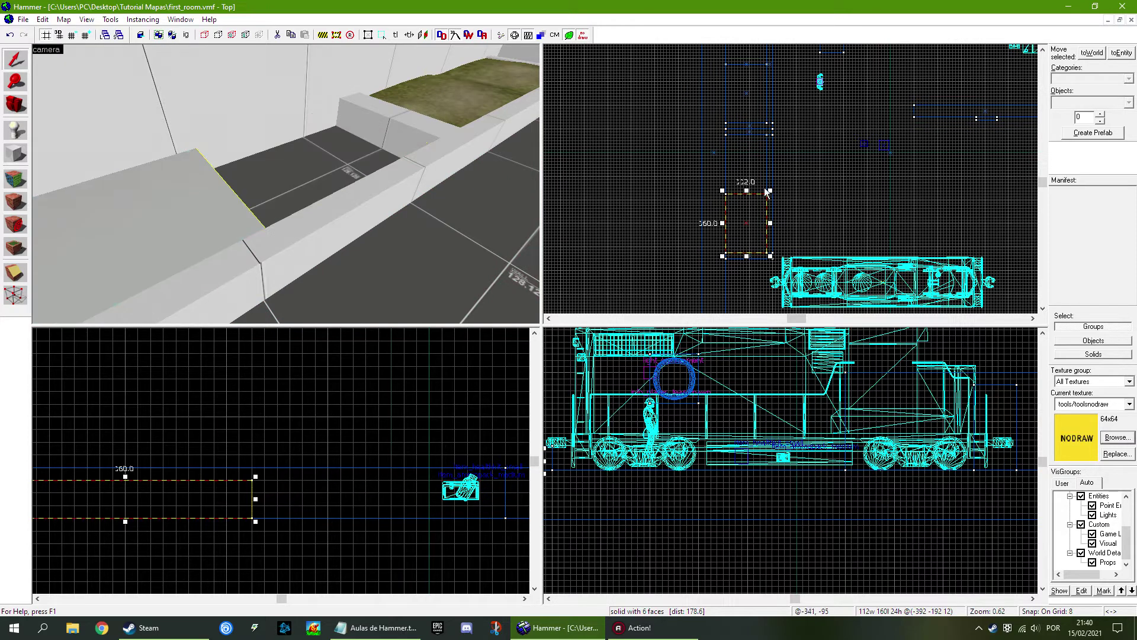
drag(746, 190, 751, 132)
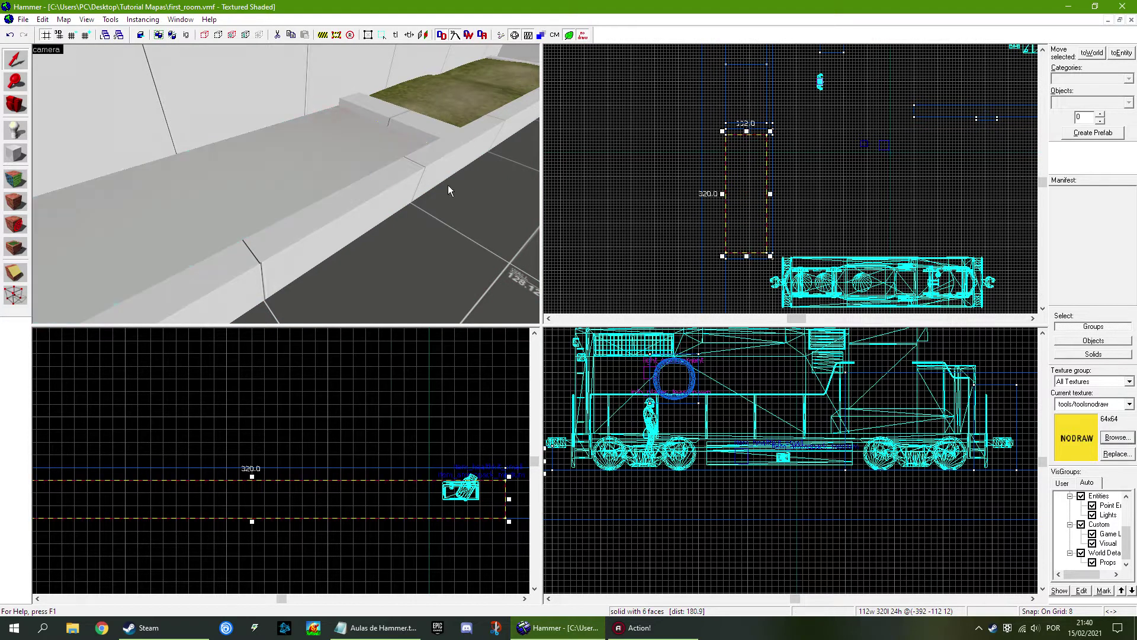
key(Escape)
key(z)
key(s)
key(d)
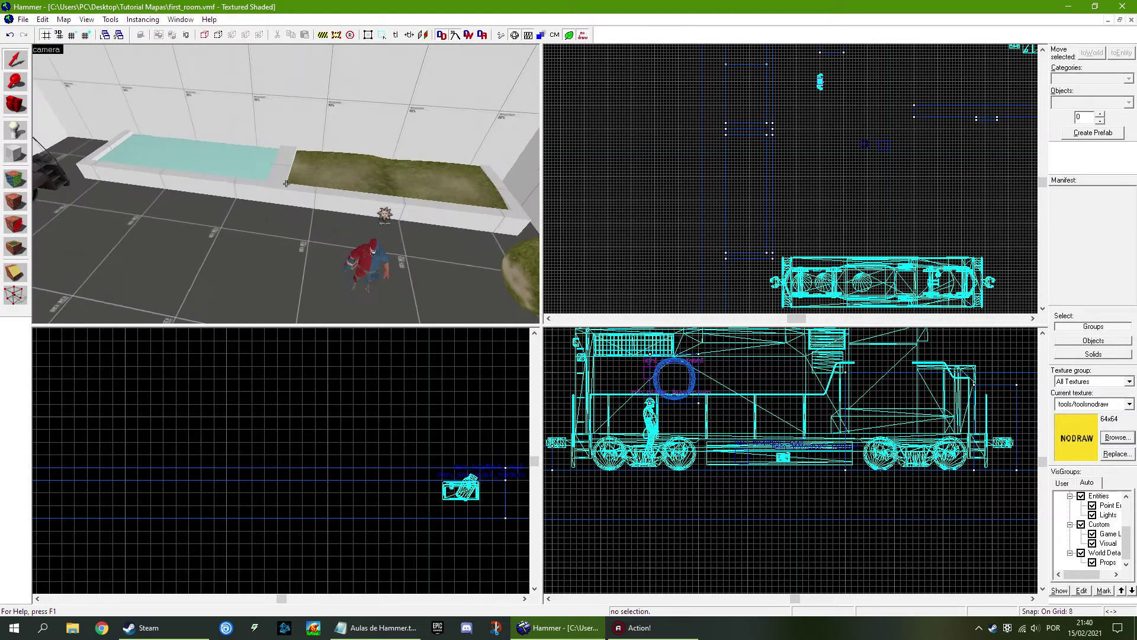
key(w)
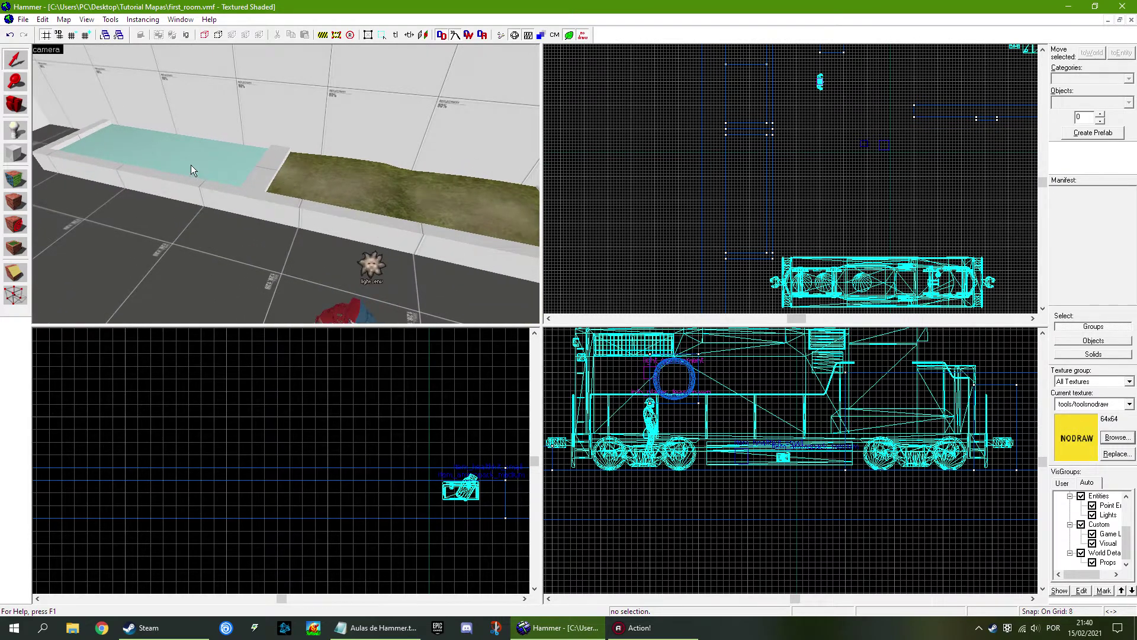
Step: Duplicate the 320-unit-long water solid into the neighbouring grass planter, fitting it between the planter's walls
click(190, 164)
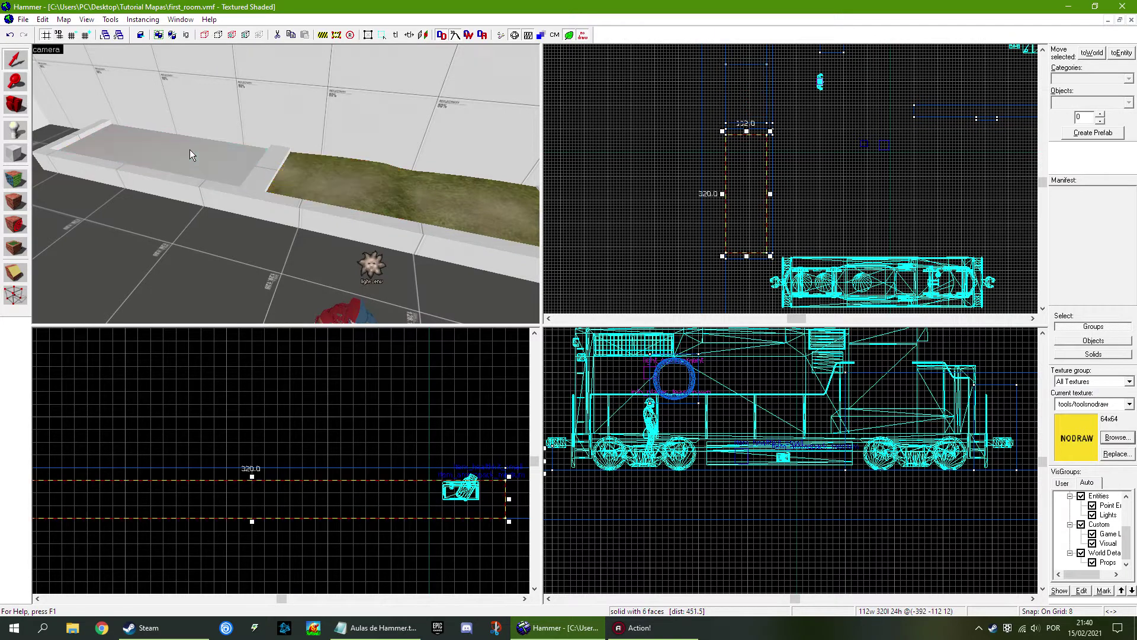
scroll(717, 270, down, 3)
scroll(716, 270, up, 5)
click(712, 151)
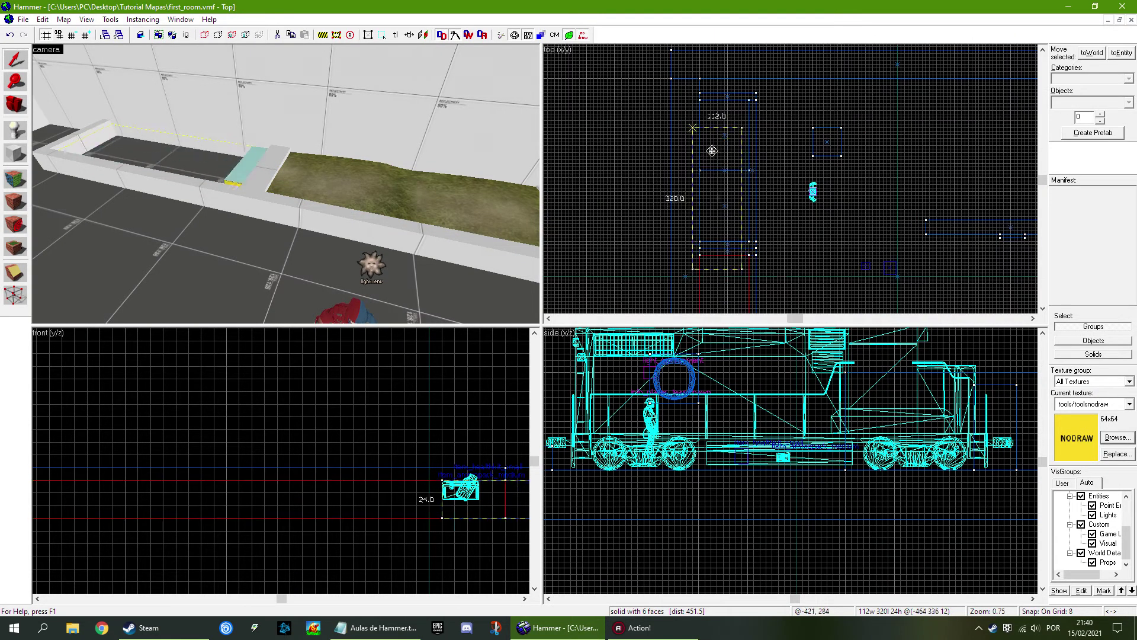
shift+drag(718, 123, 717, 123)
key(z)
key(d)
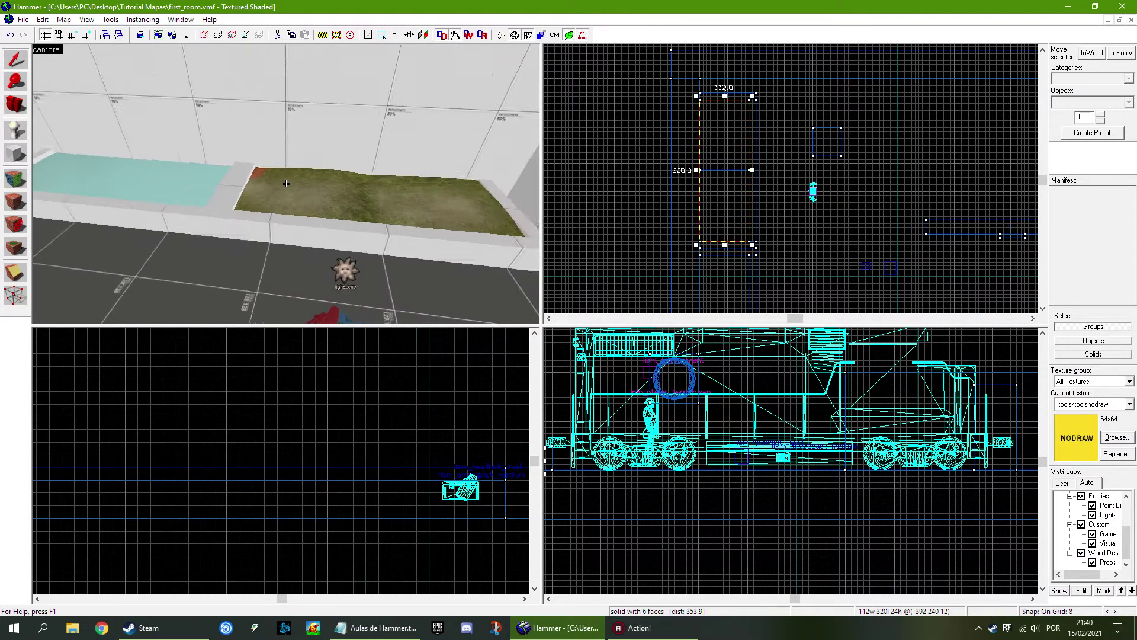
key(z)
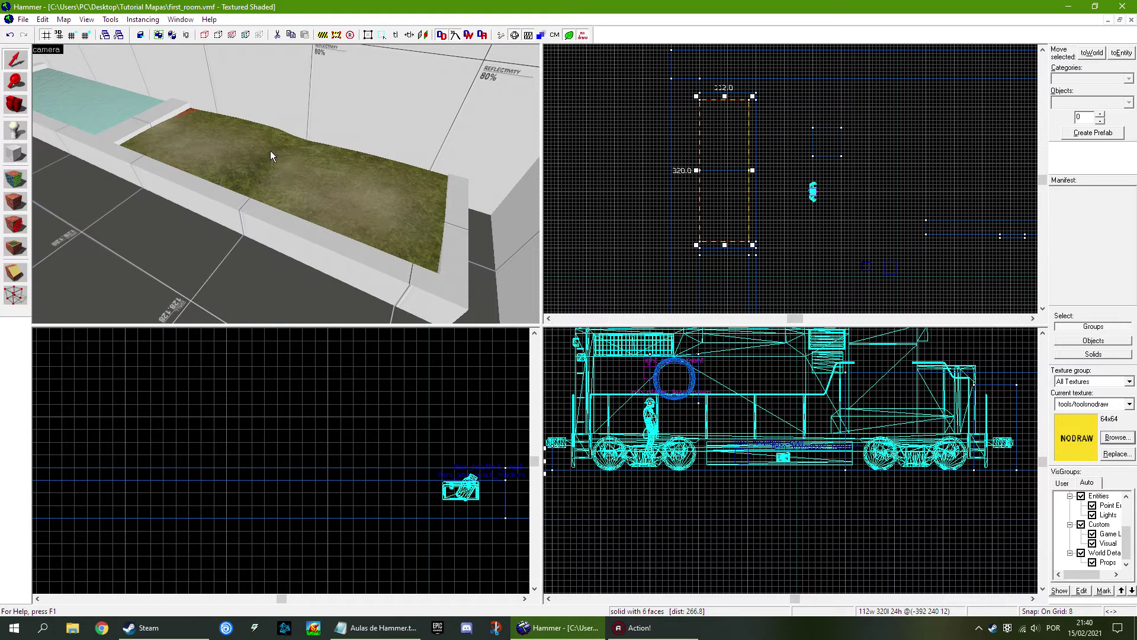
Step: Try raising the copied water solid's top to make it 32 units high, and undo the resize
scroll(283, 483, down, 7)
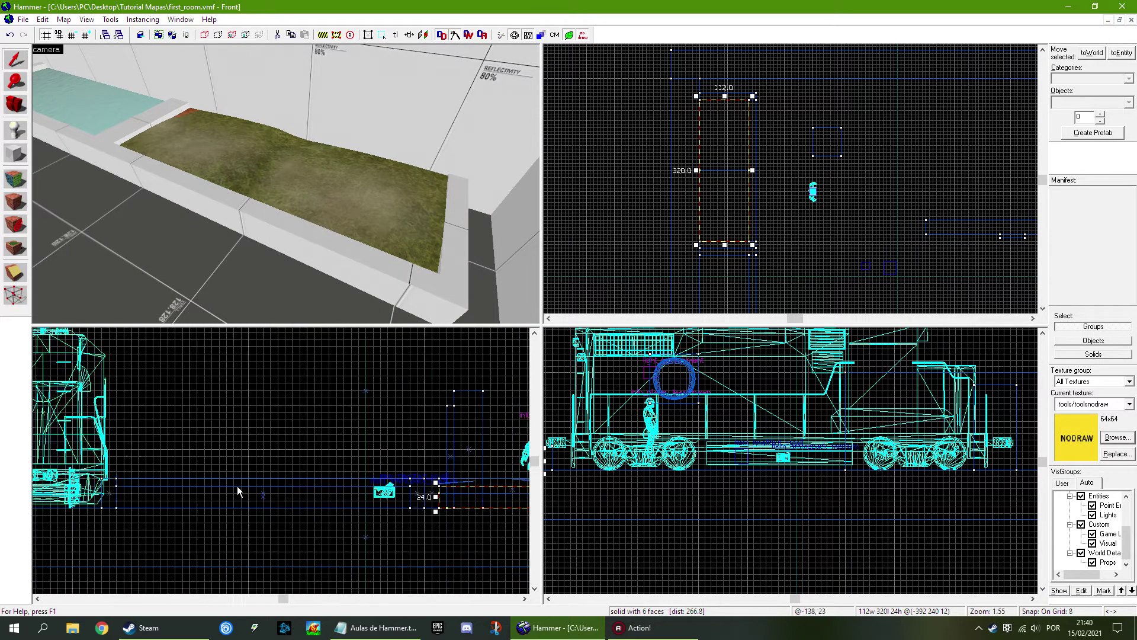
scroll(378, 494, up, 6)
scroll(314, 462, down, 4)
scroll(404, 475, up, 6)
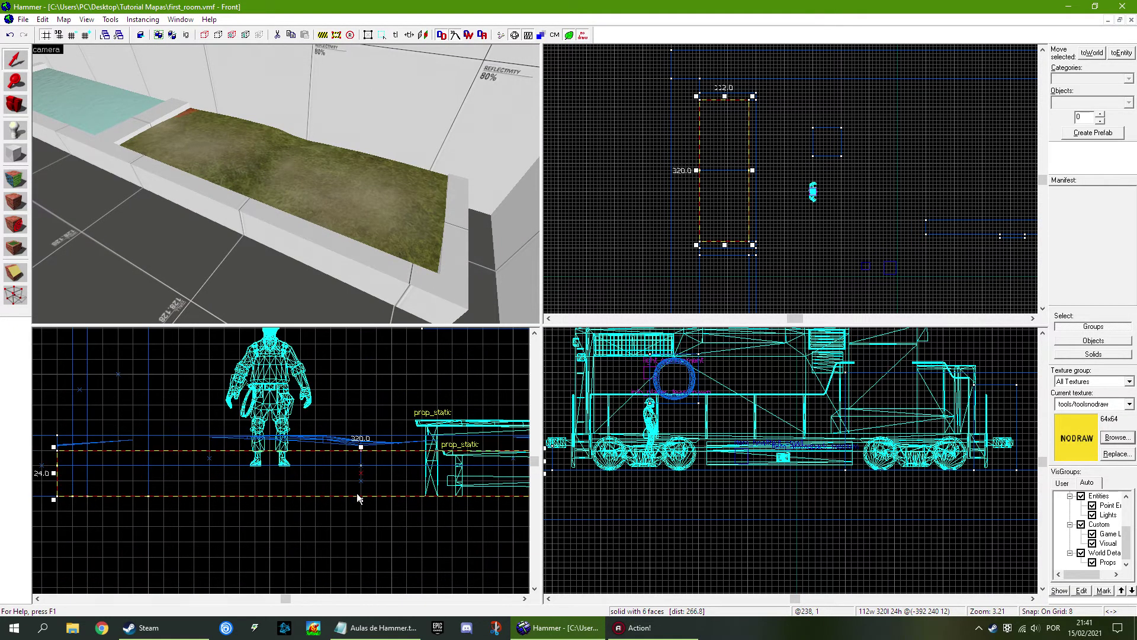
drag(362, 452, 363, 435)
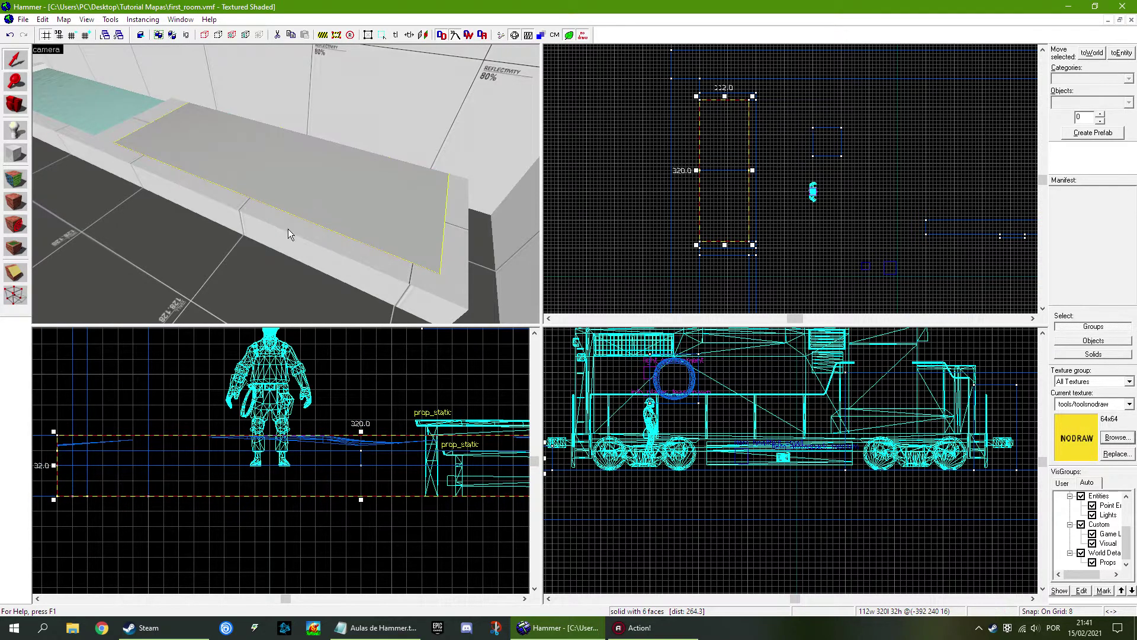
key(ctrl+z)
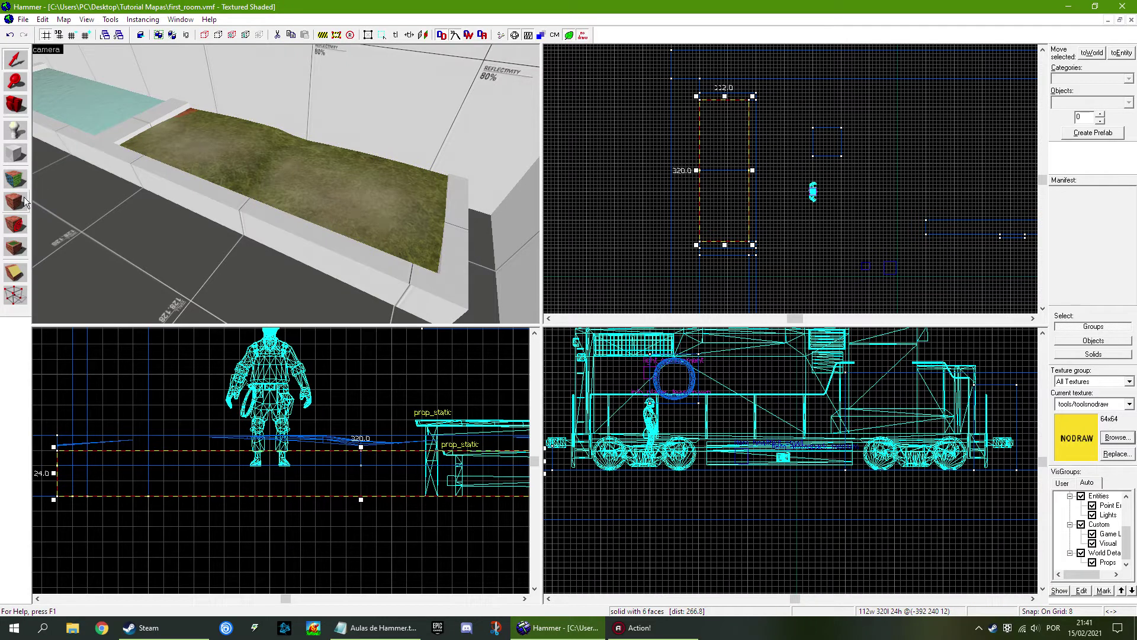
Step: Raise the tops of the grass planter's front wall and both end walls together to 64 units high
click(128, 129)
ctrl+click(128, 151)
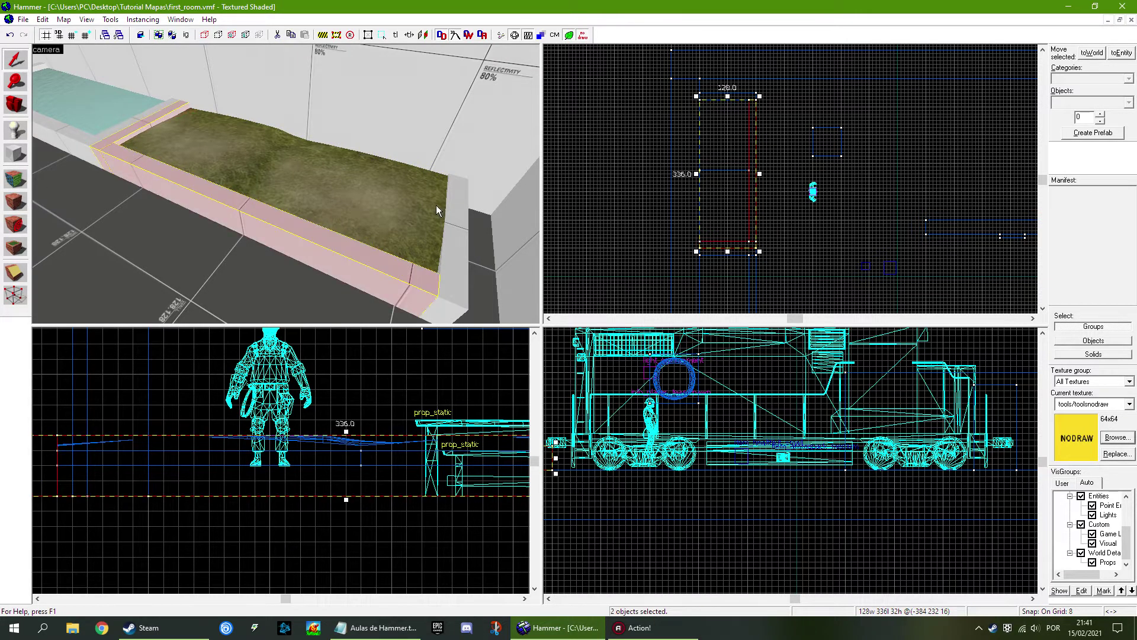
ctrl+click(452, 229)
drag(361, 431, 365, 368)
key(z)
key(z)
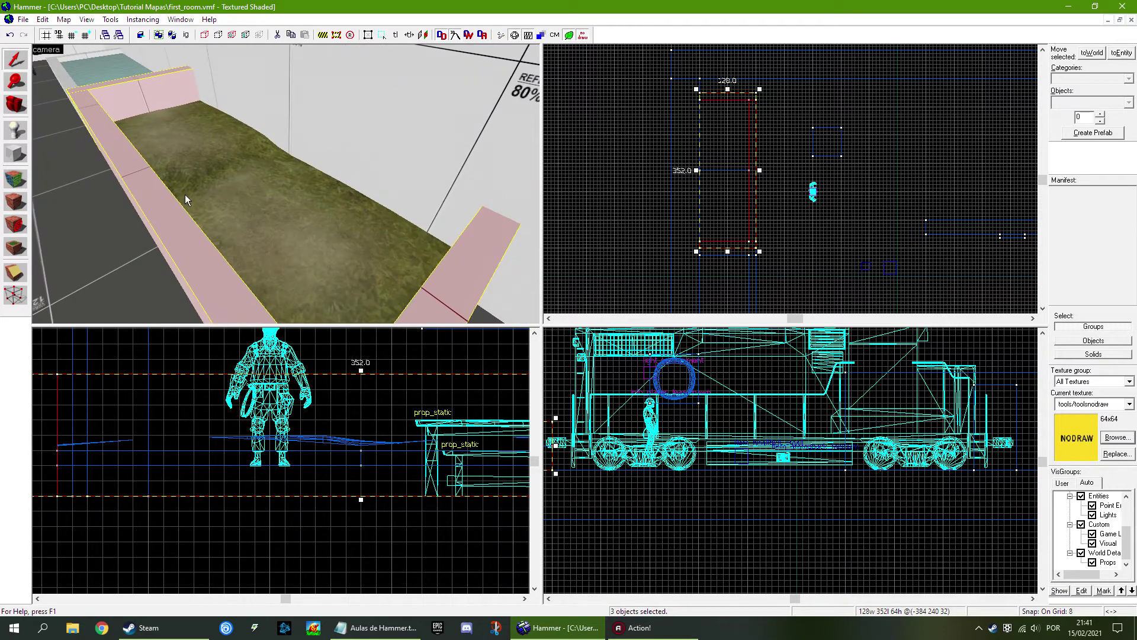
Step: Lower the grass displacement nearest the dividing wall below the water surface with Paint Geometry, using Raise/Lower at distance 4 and radius 110
click(181, 136)
key(shift+a)
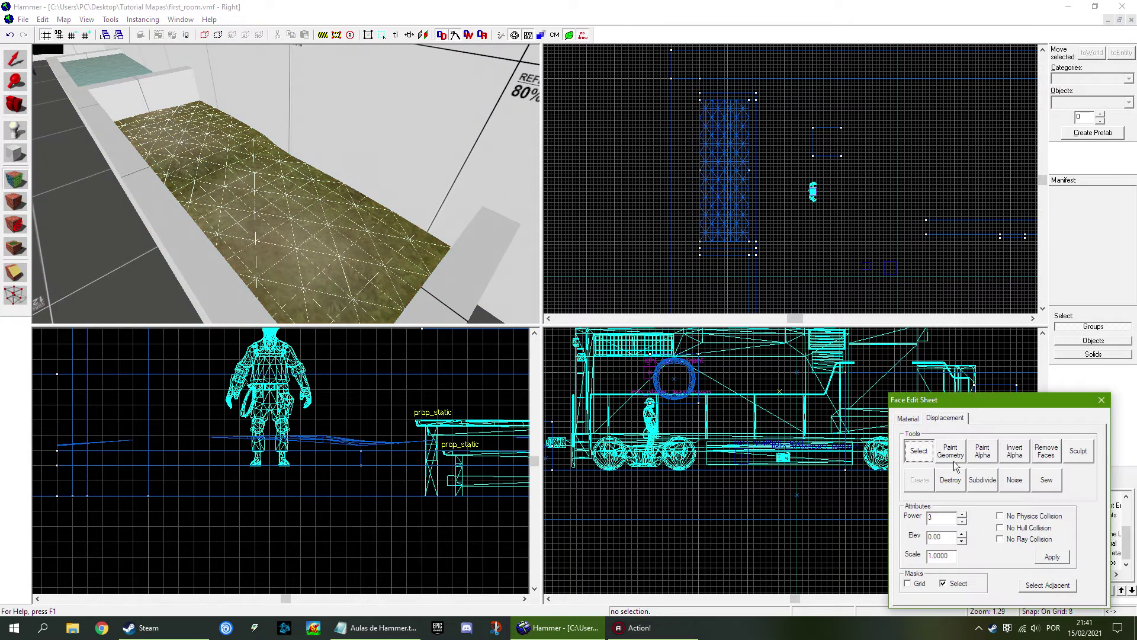
click(952, 456)
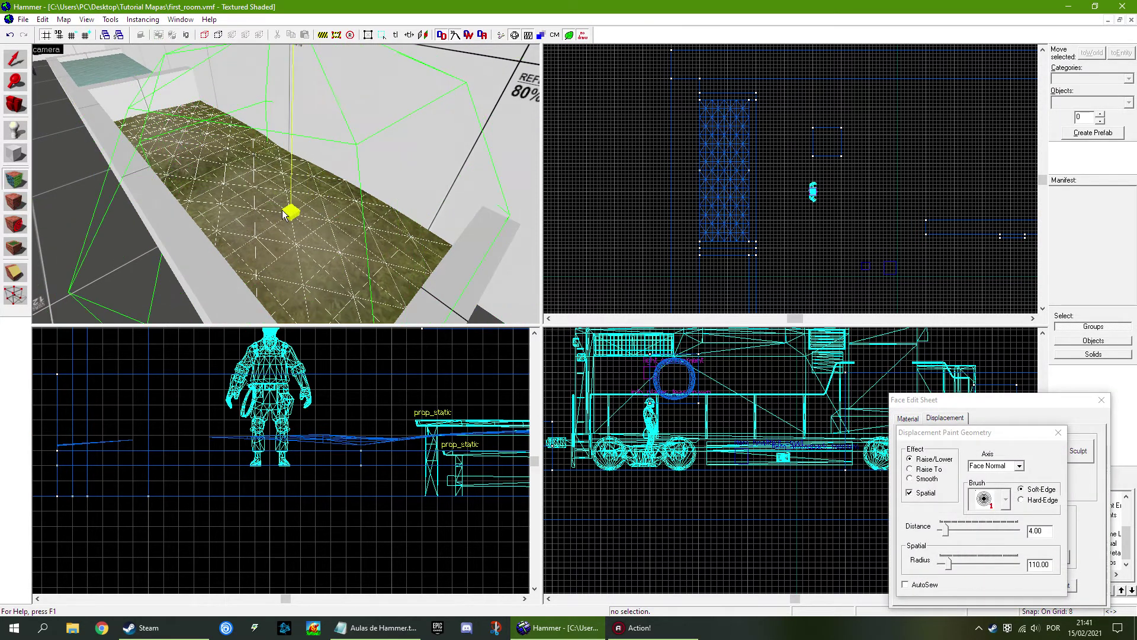
right_click(170, 132)
right_click(213, 156)
right_click(200, 170)
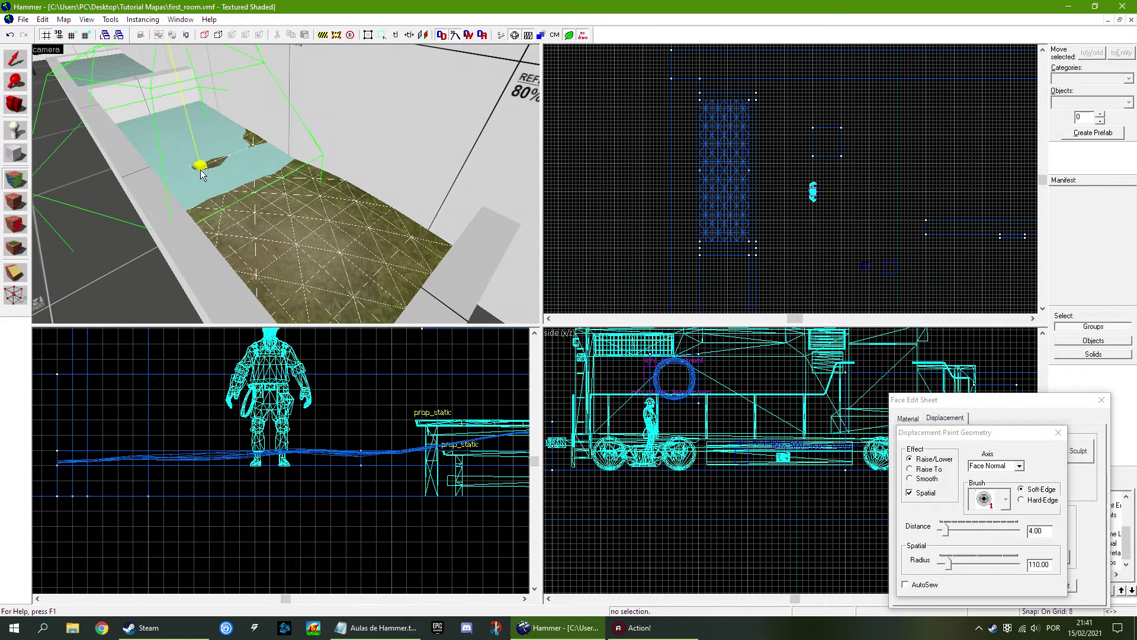
mouse_move(201, 173)
right_down()
mouse_move(234, 165)
mouse_move(192, 156)
right_up()
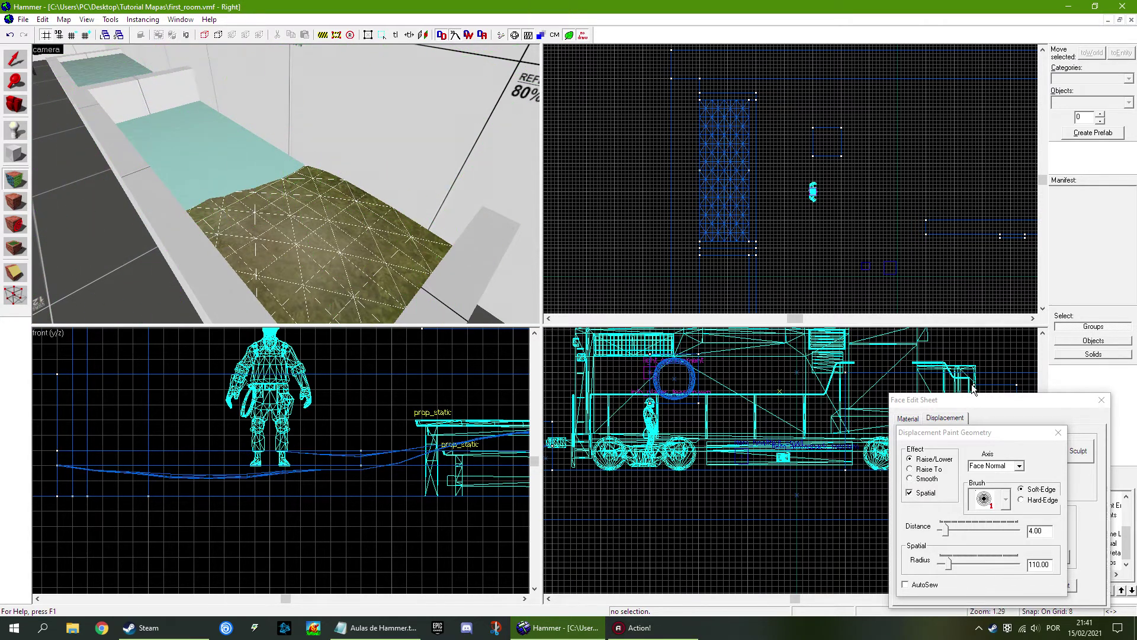
click(1059, 432)
click(1101, 401)
Step: Examine the lowered terrain and the shoreline from above and below the water surface
key(z)
key(w)
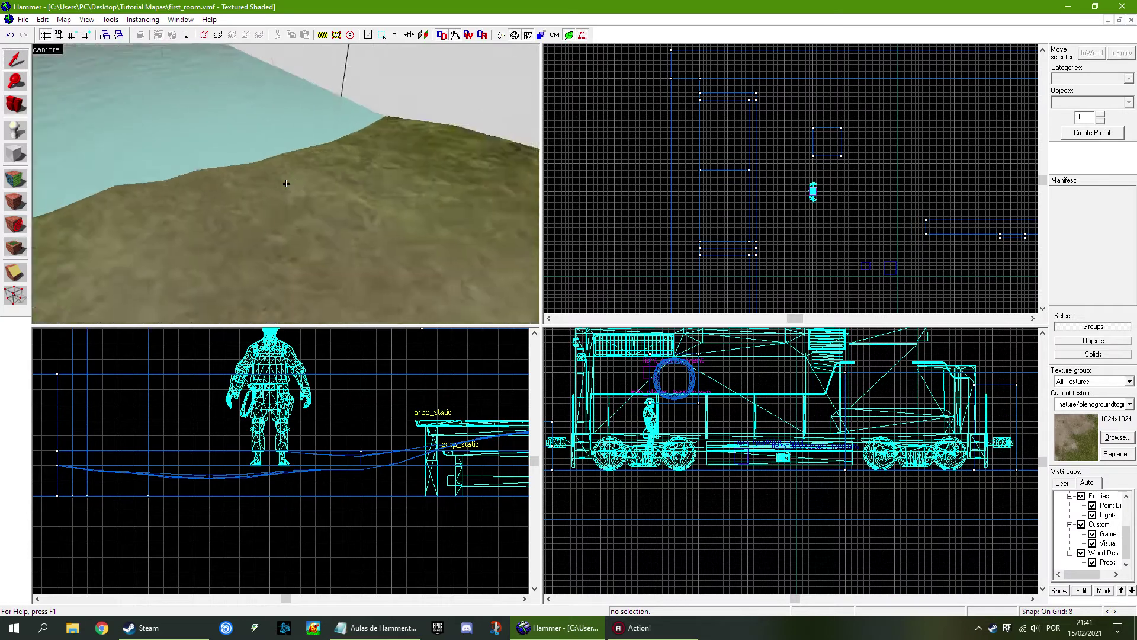
key(w)
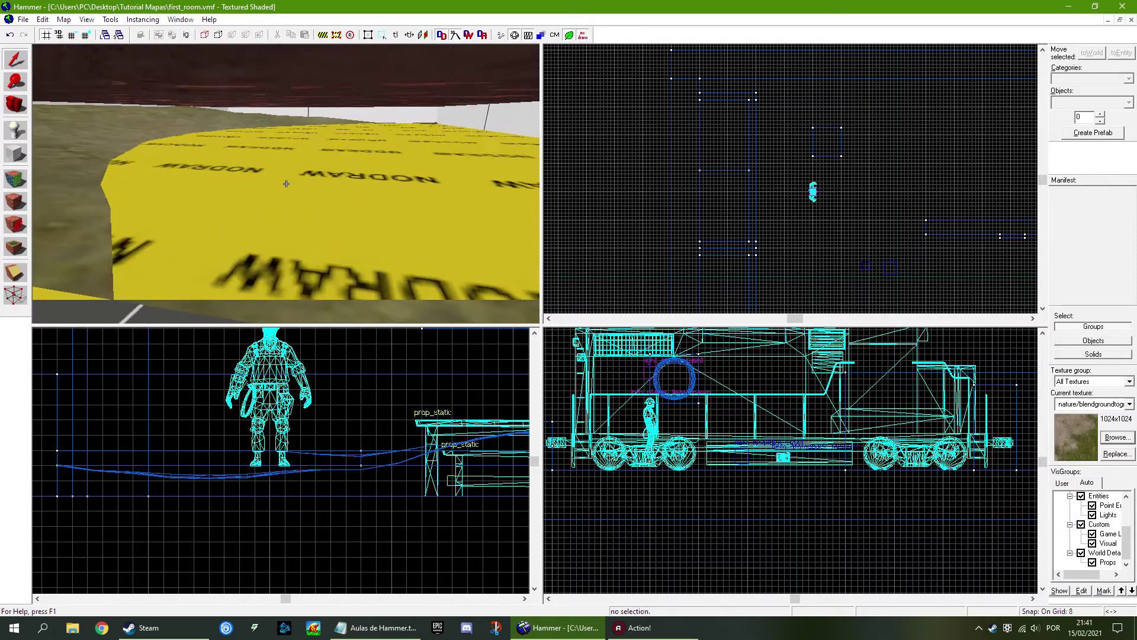
key(s)
key(a)
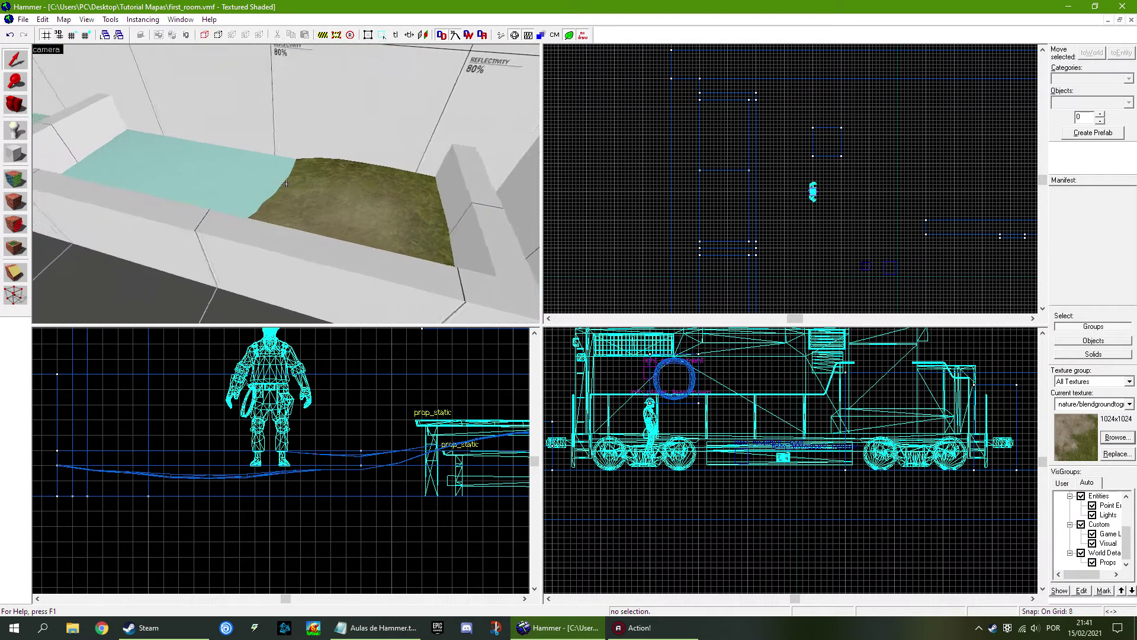
key(a)
key(z)
Step: Select the grass displacement in the planter's far half and inspect it alongside the water and the neighbouring basin
click(276, 223)
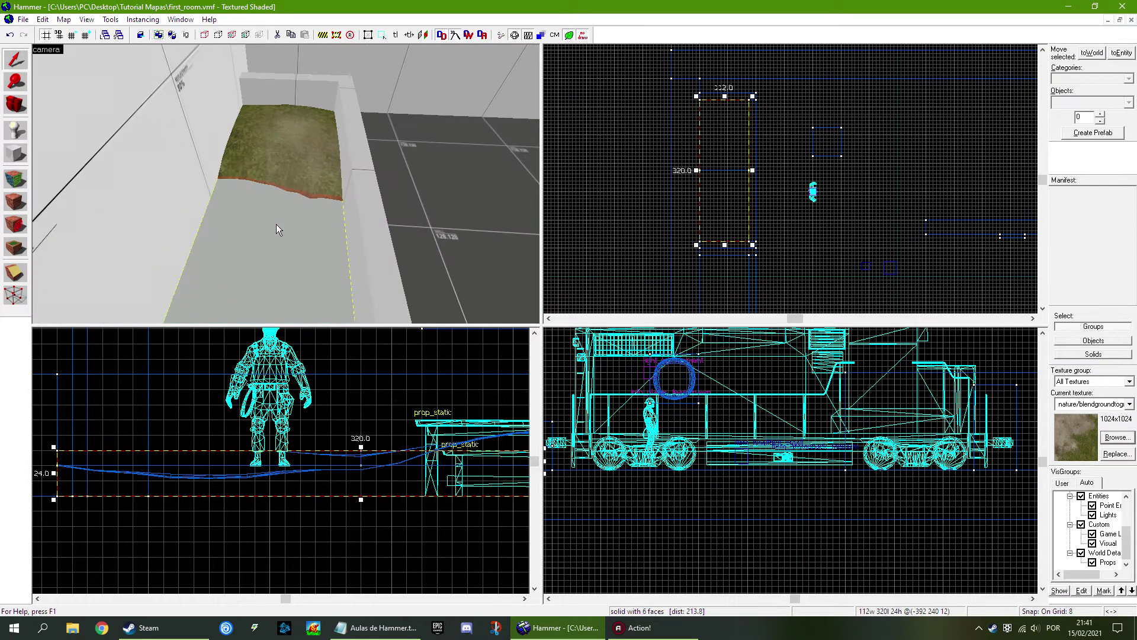
click(238, 191)
key(z)
key(d)
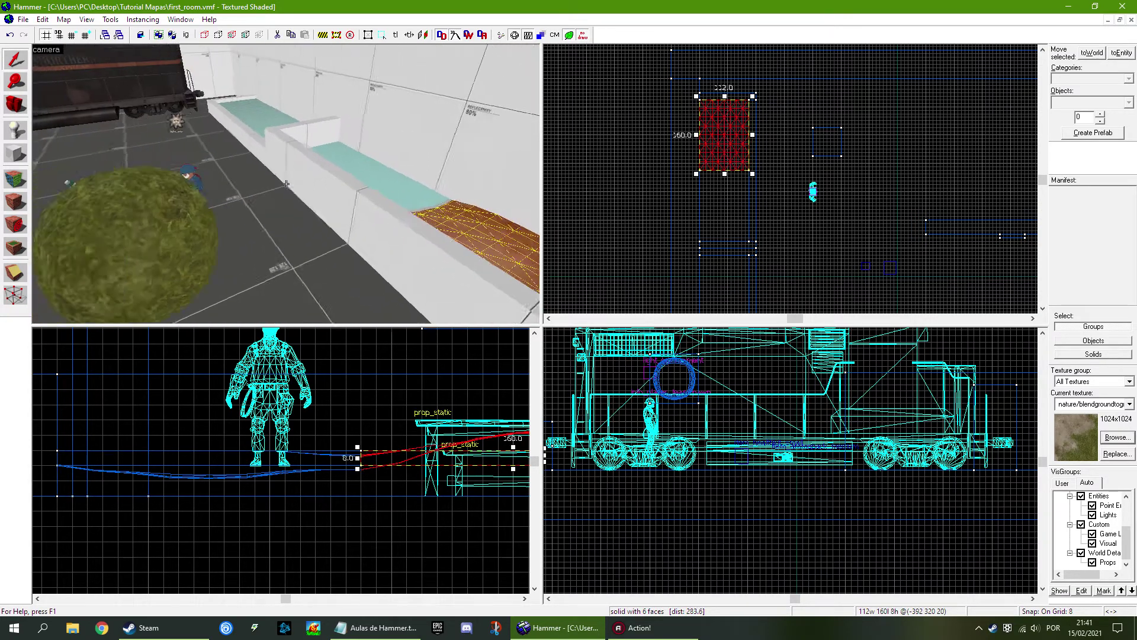
key(w)
key(a)
key(d)
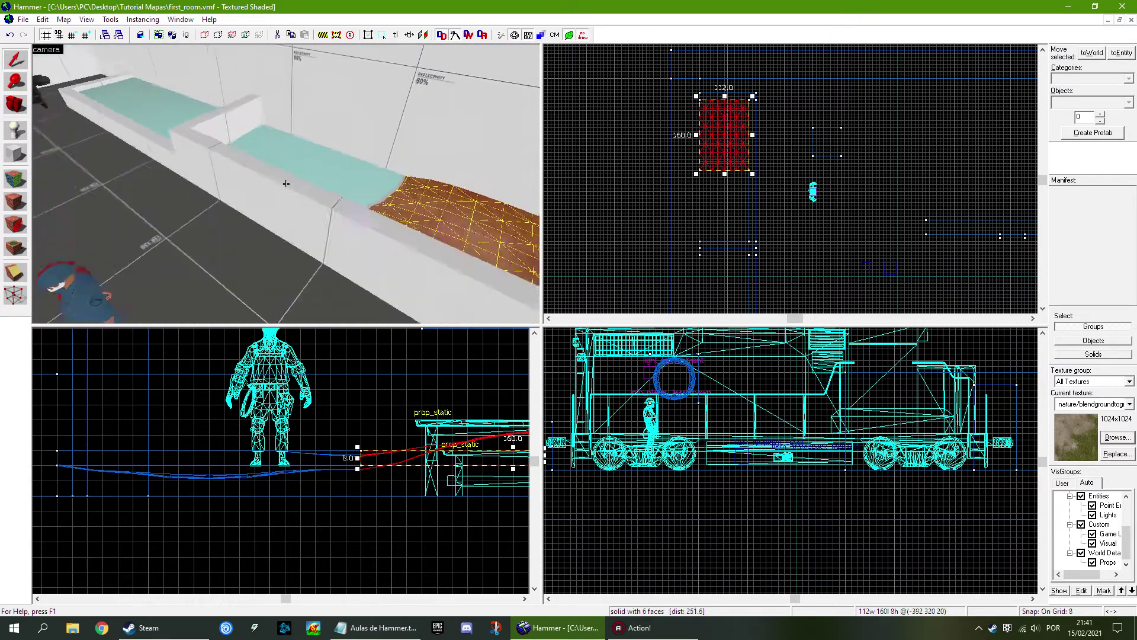
key(w)
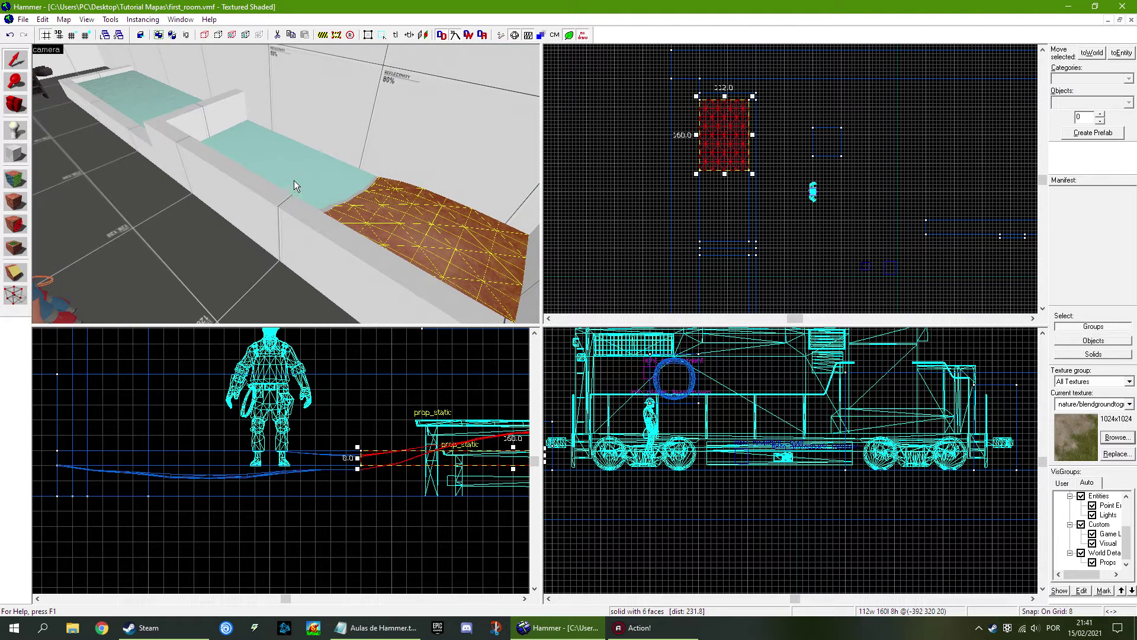